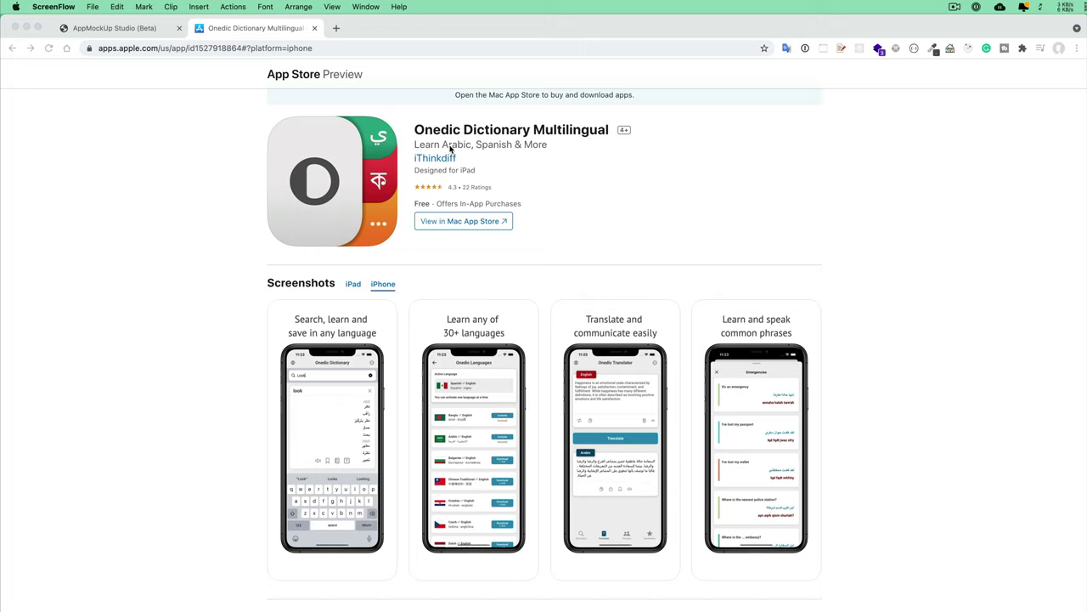
# View the iPad screenshots in the Onedic Dictionary Multilingual listing
pyautogui.click(356, 285)
pyautogui.click(354, 285)
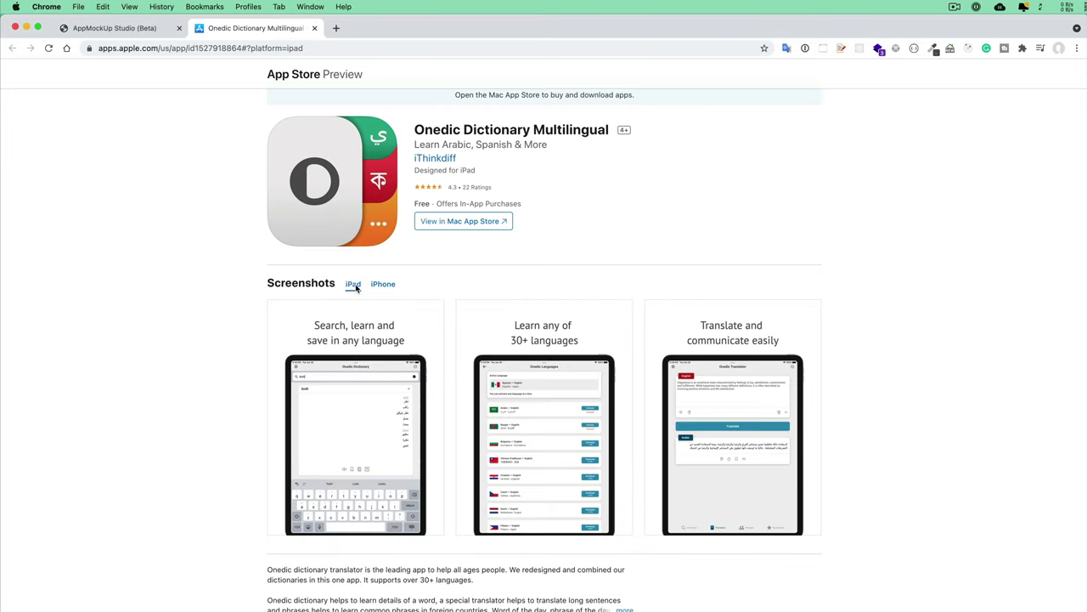
# Switch to AppMockUp Studio, start a project from the iOS Devices starter template and add two new screenshots
pyautogui.click(115, 31)
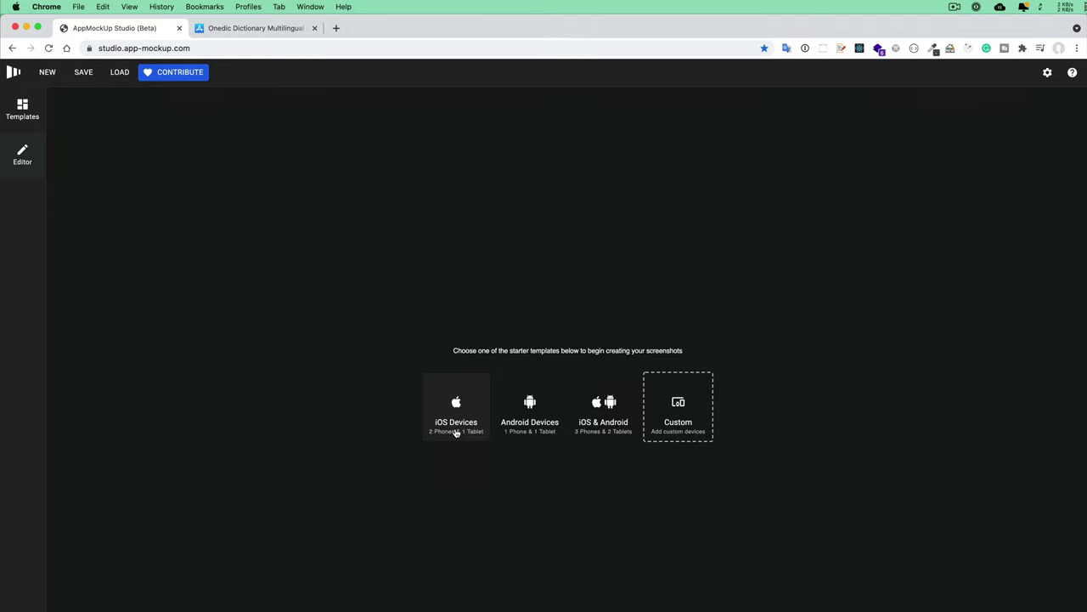
pyautogui.click(455, 429)
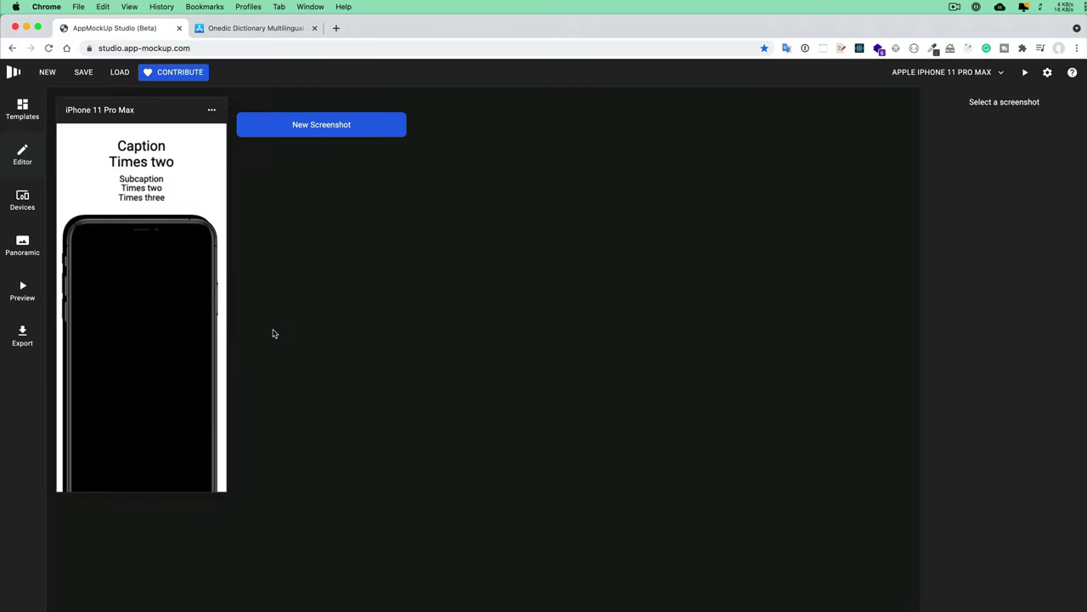
pyautogui.click(330, 128)
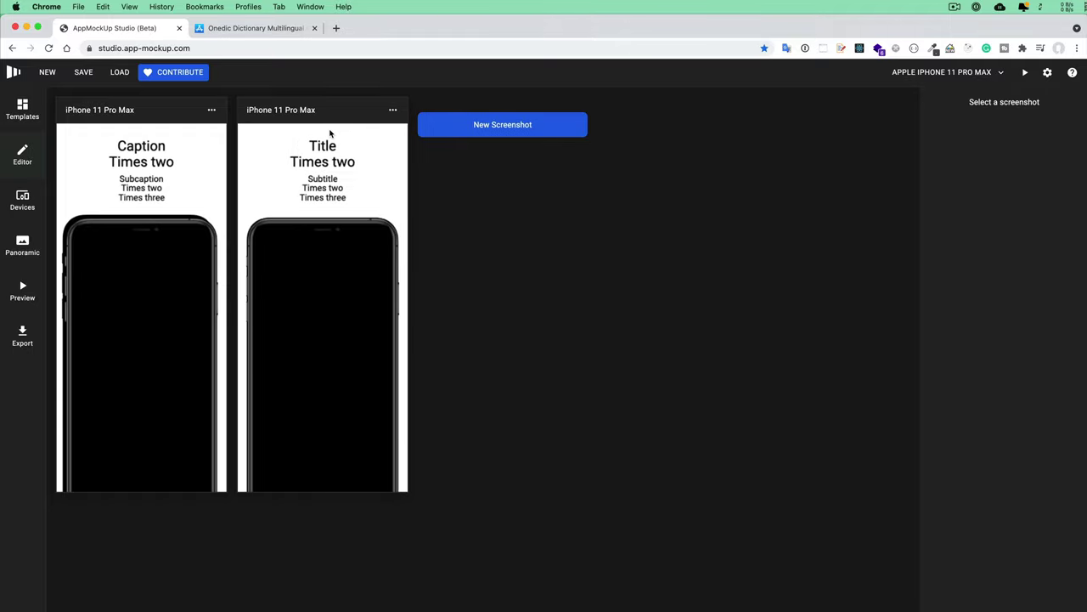
pyautogui.click(489, 127)
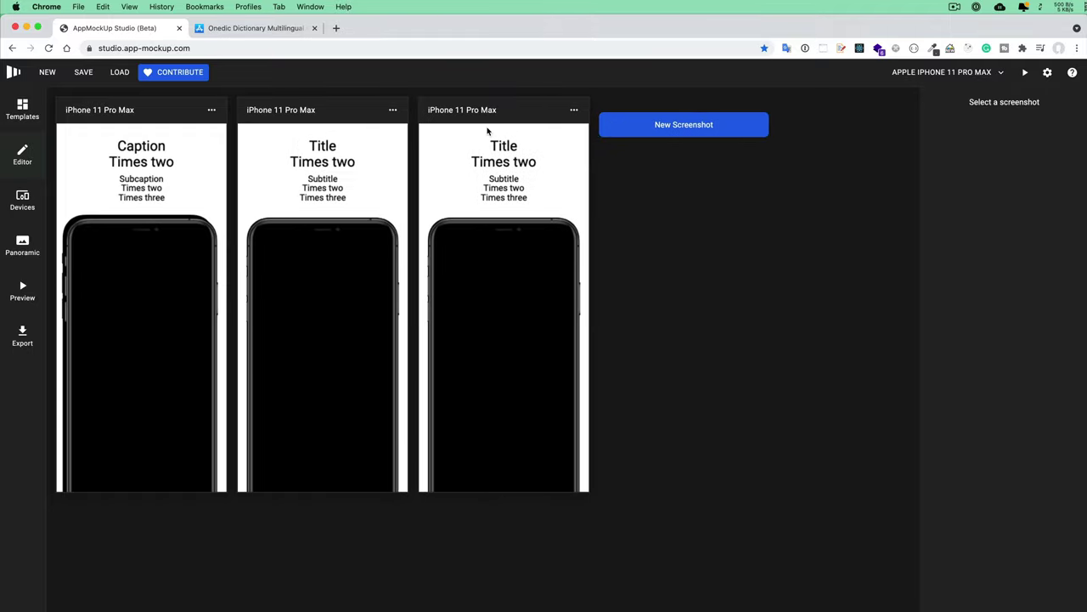
# Browse the template gallery and load the Medium template into the project
pyautogui.click(28, 121)
pyautogui.scroll(-5, 748, 479)
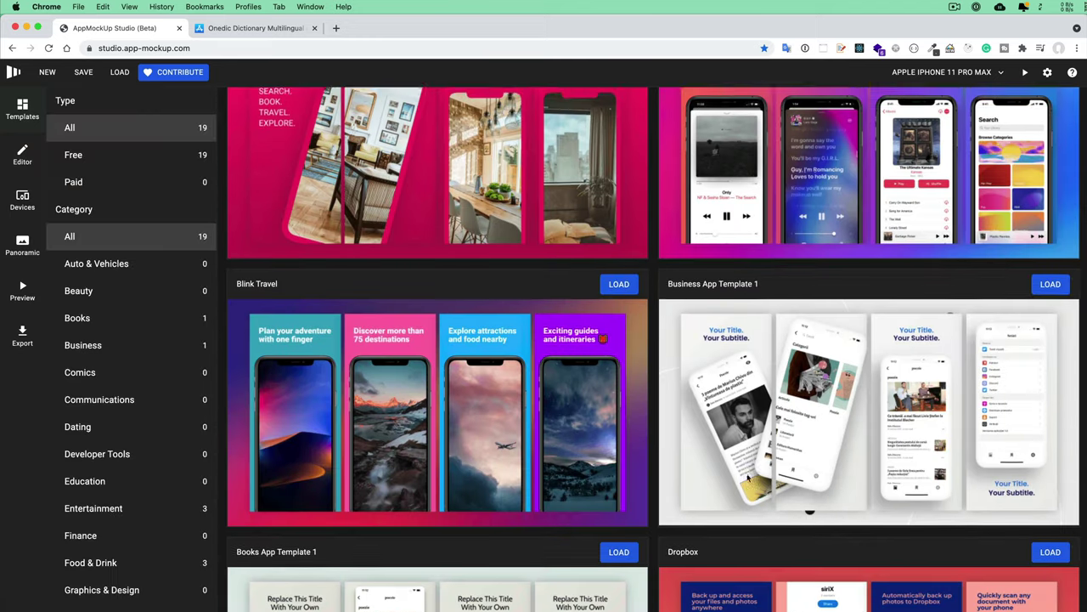
pyautogui.scroll(-1, 748, 478)
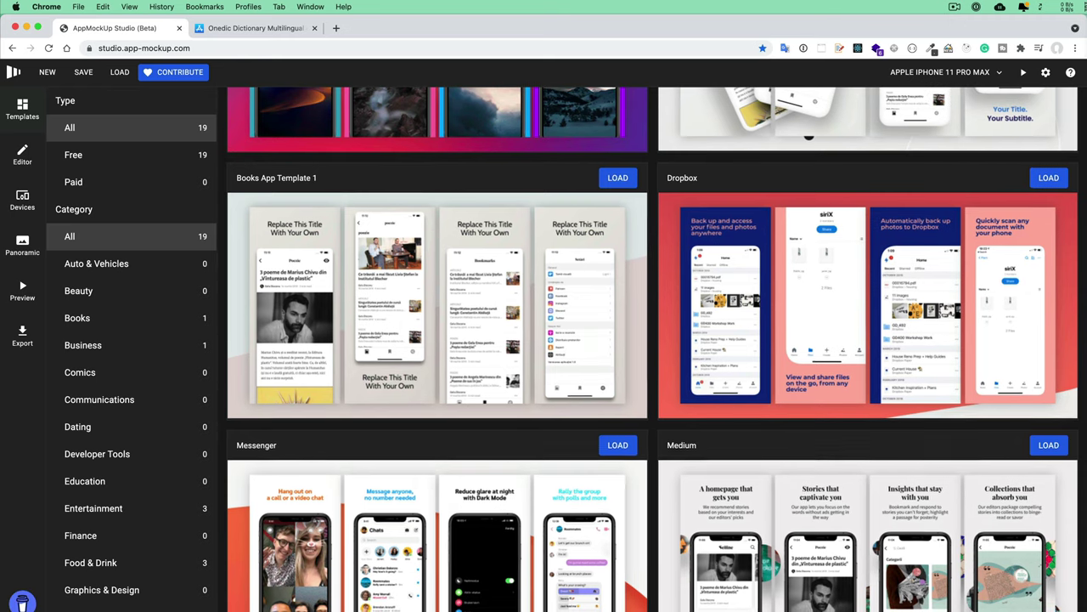
pyautogui.scroll(-3, 836, 440)
pyautogui.scroll(-4, 836, 440)
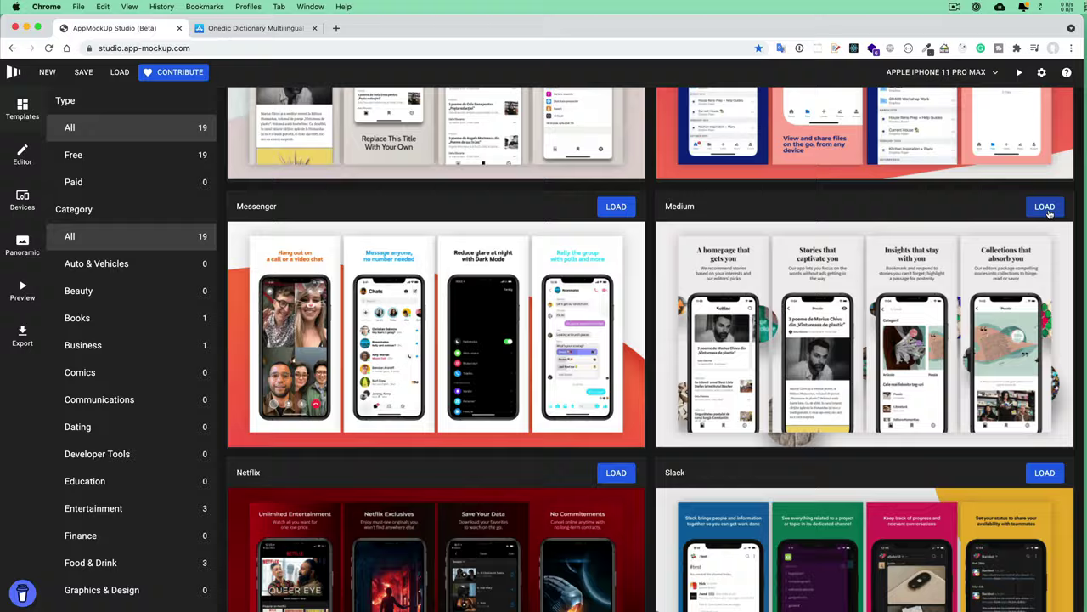
pyautogui.click(1045, 206)
pyautogui.click(626, 365)
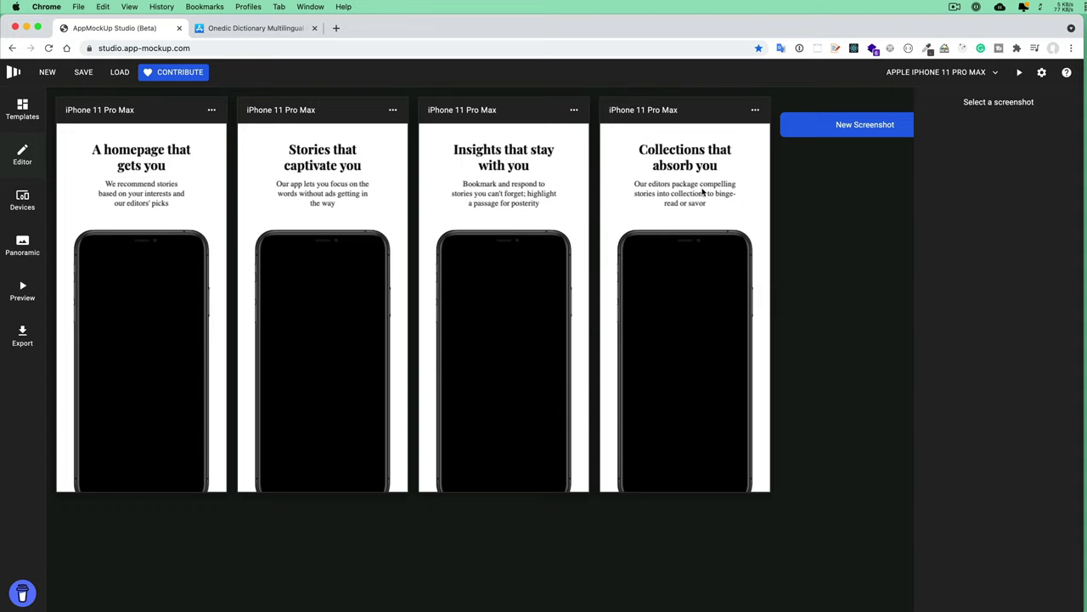
# Add a fifth screenshot and apply the style copied from the "Collections that absorb you" screenshot to it
pyautogui.click(836, 128)
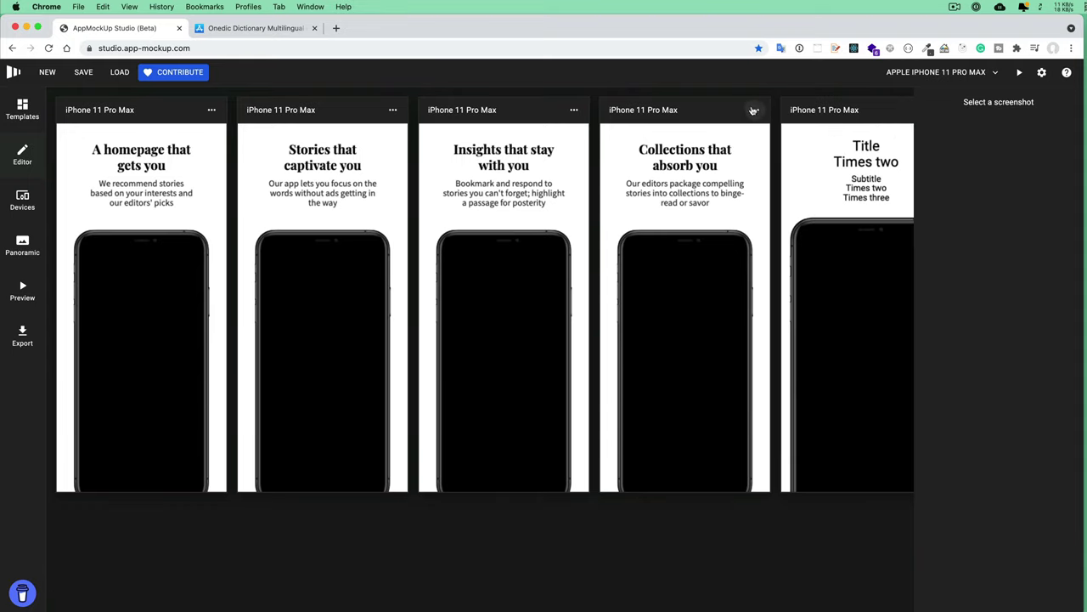
pyautogui.click(756, 109)
pyautogui.click(797, 182)
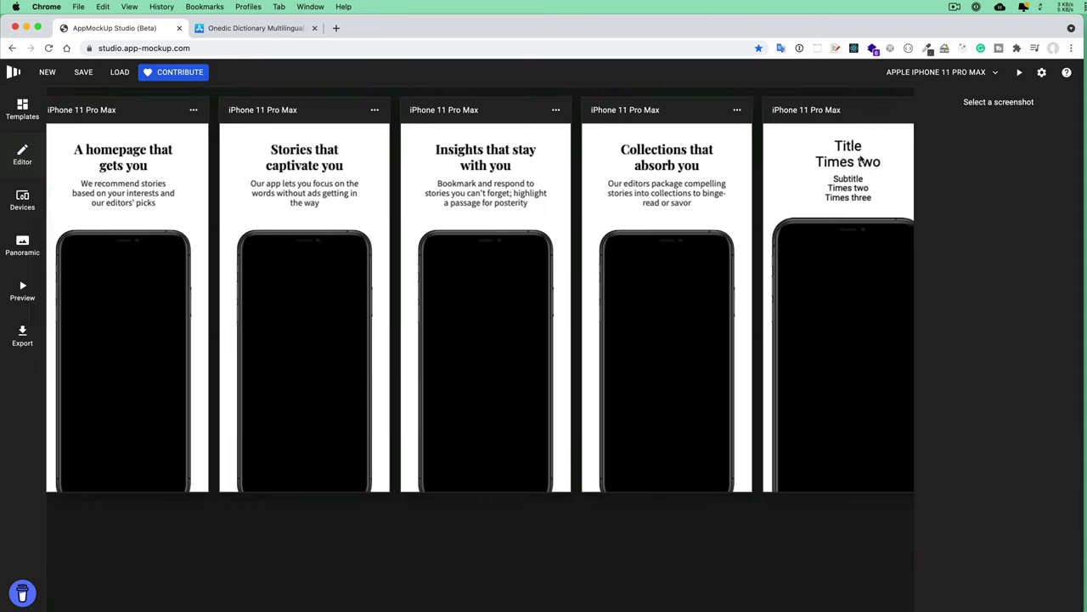
pyautogui.hscroll(3, 833, 106)
pyautogui.click(841, 110)
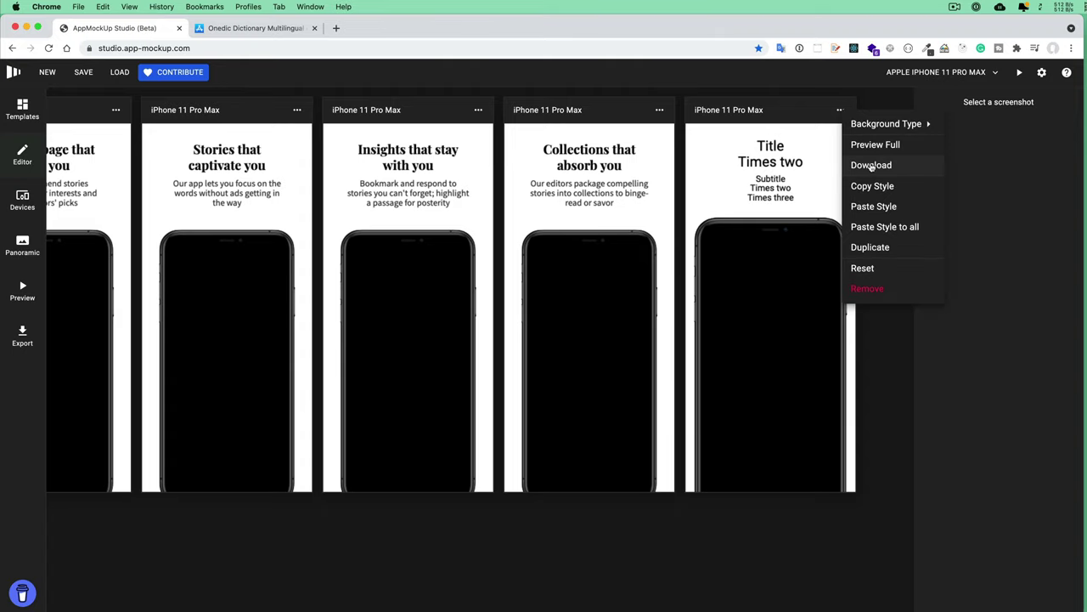
pyautogui.click(868, 209)
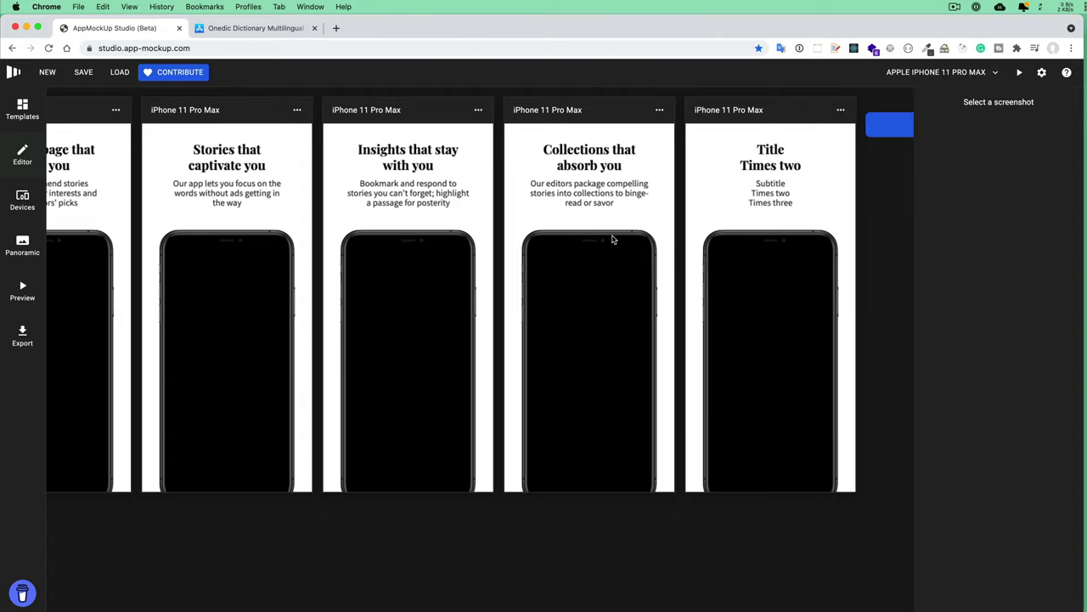
# Select the first screenshot and switch its title and subtitle off and back on
pyautogui.hscroll(-3, 624, 240)
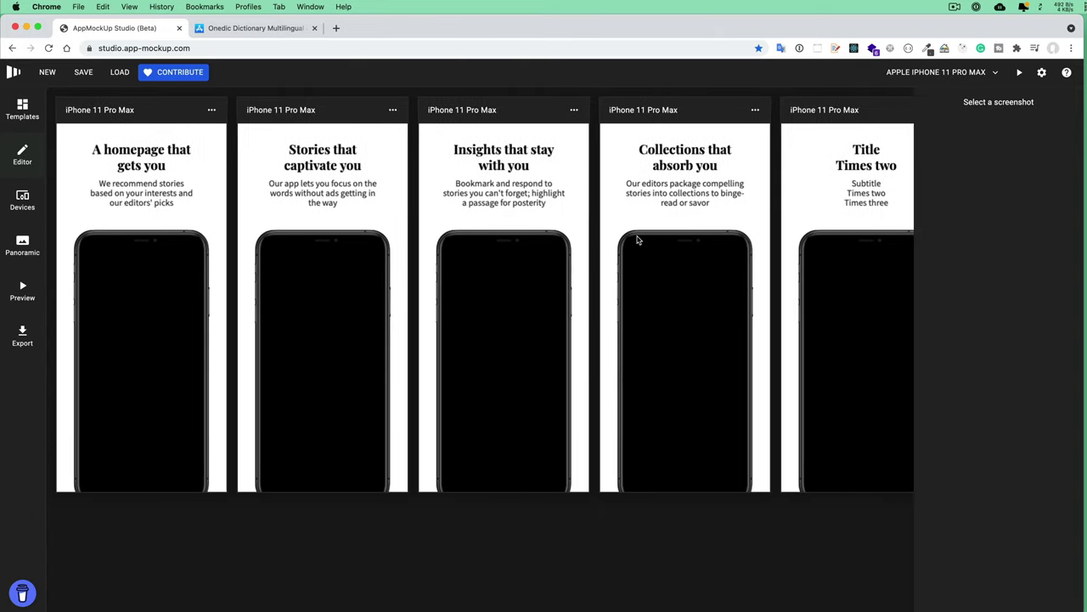
pyautogui.click(136, 152)
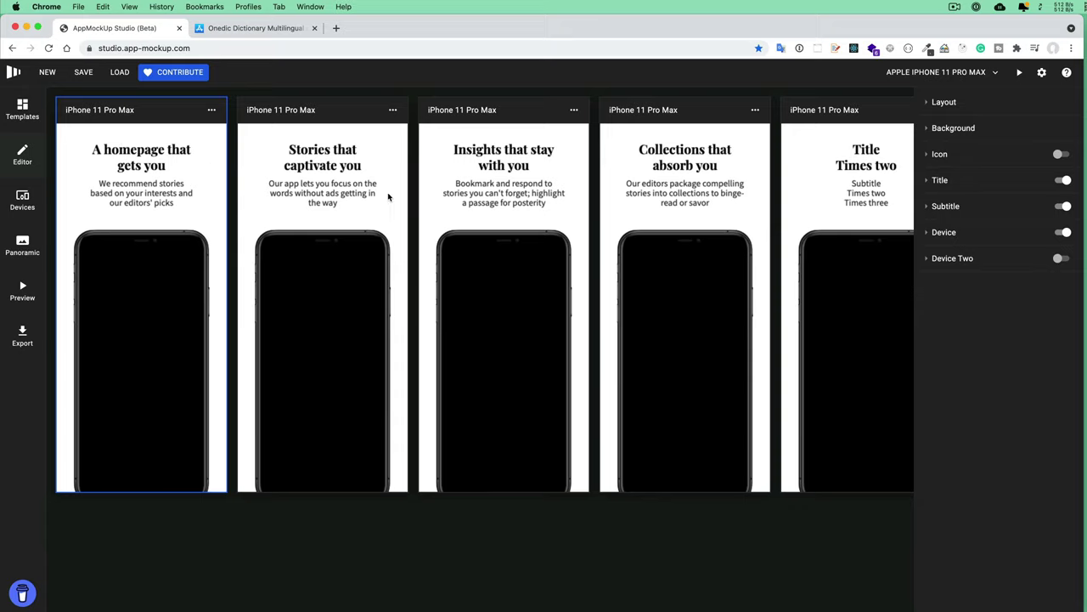
pyautogui.click(1062, 180)
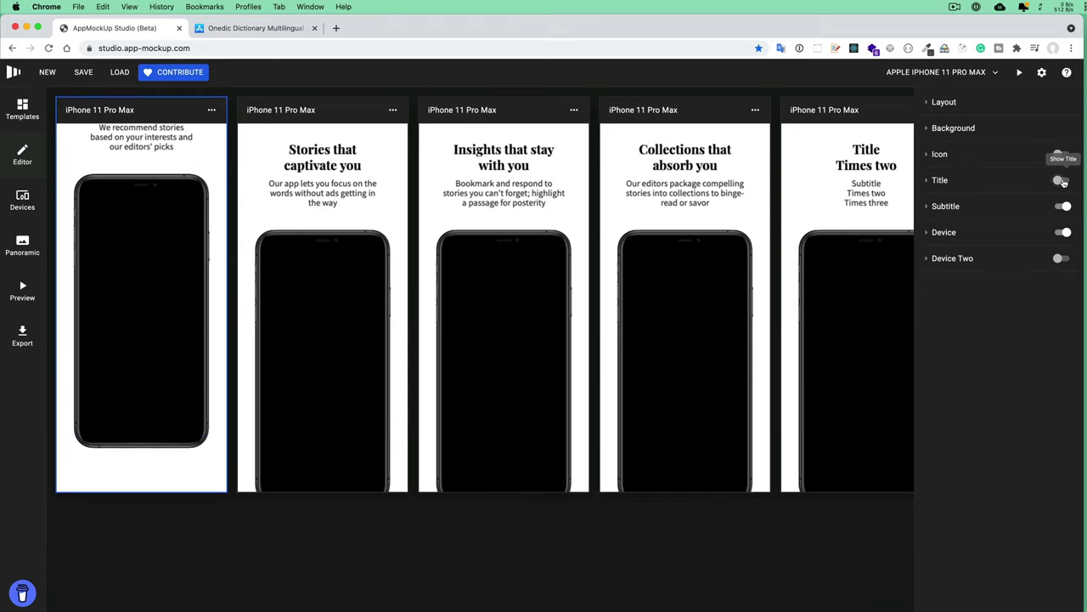
pyautogui.click(1062, 206)
pyautogui.click(1062, 206)
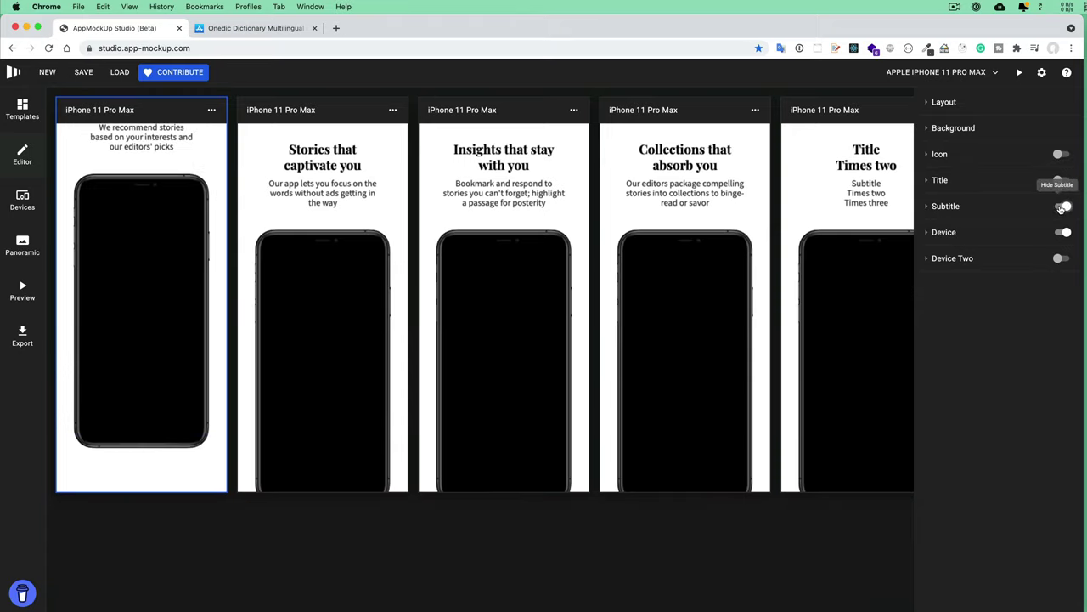
pyautogui.click(1062, 180)
# Replace the first screenshot's title text with "First Screenshot"
pyautogui.click(939, 180)
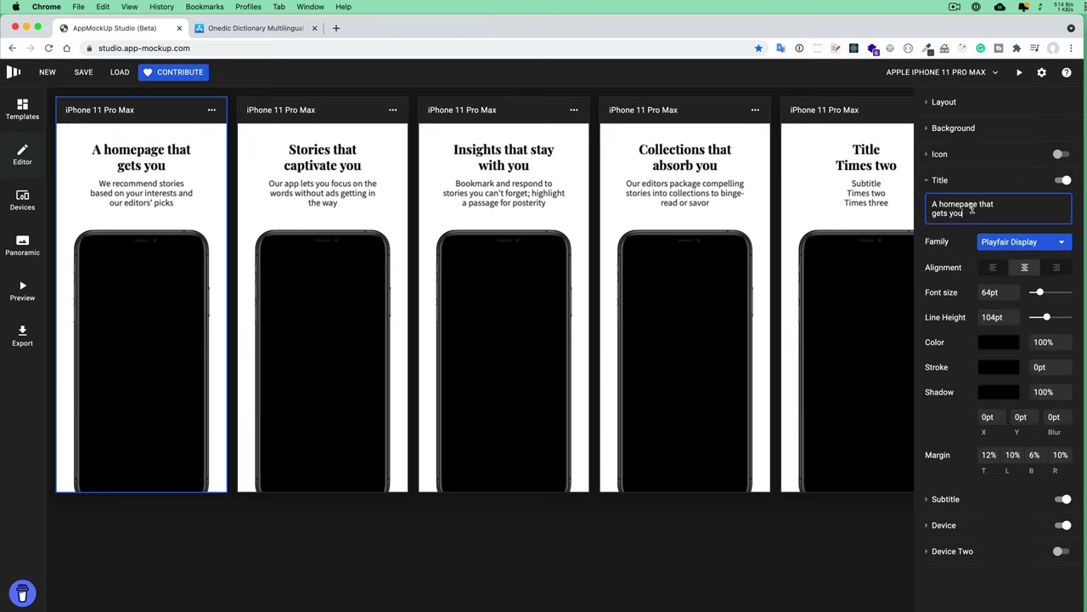
pyautogui.doubleClick(972, 209)
pyautogui.press('super+s')
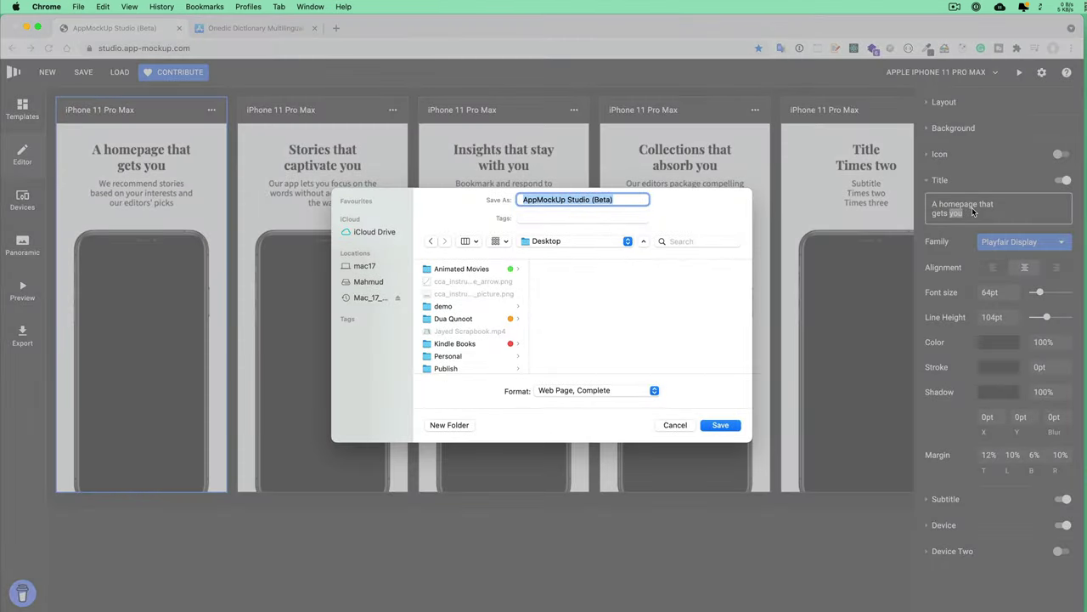
pyautogui.click(673, 424)
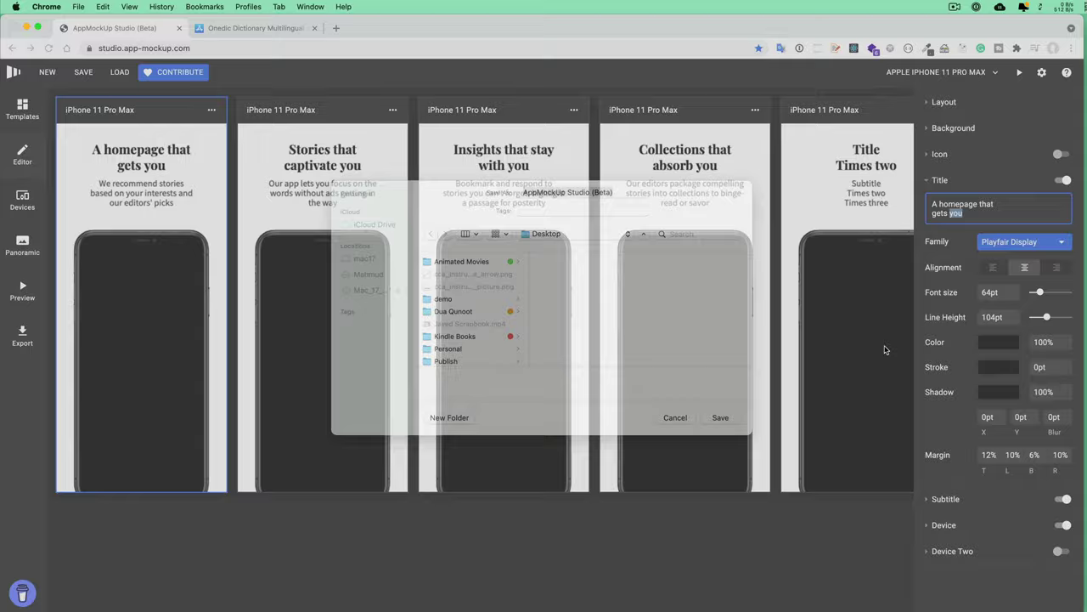
pyautogui.click(993, 214)
pyautogui.press('super+a')
pyautogui.write('Fir')
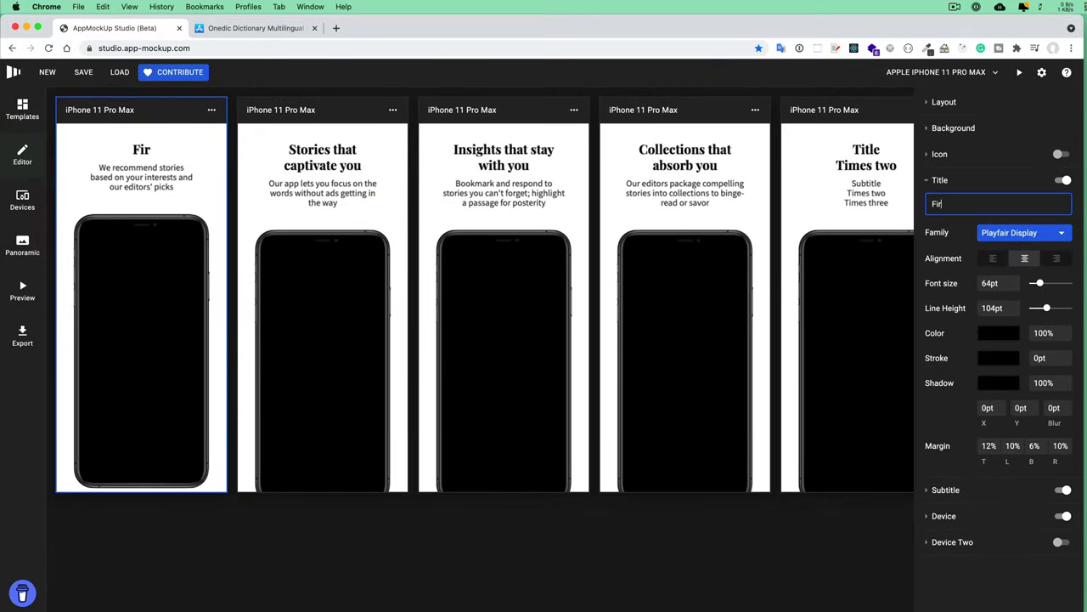
pyautogui.write('st Screenshot')
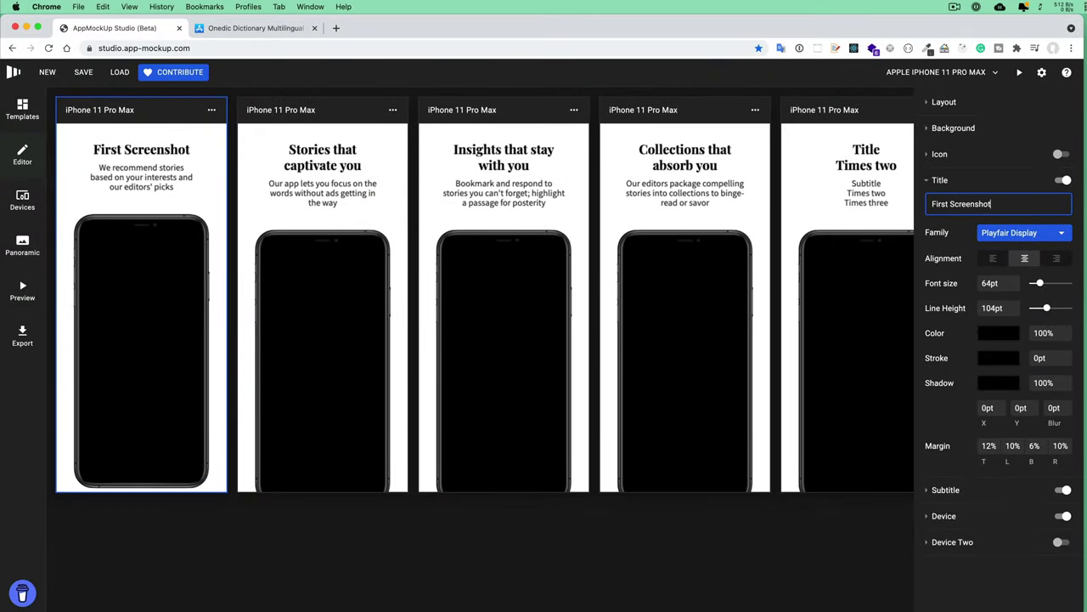
# Change the font family of the first screenshot's title to Source Sans Pro
pyautogui.click(1018, 237)
pyautogui.scroll(-6, 388, 473)
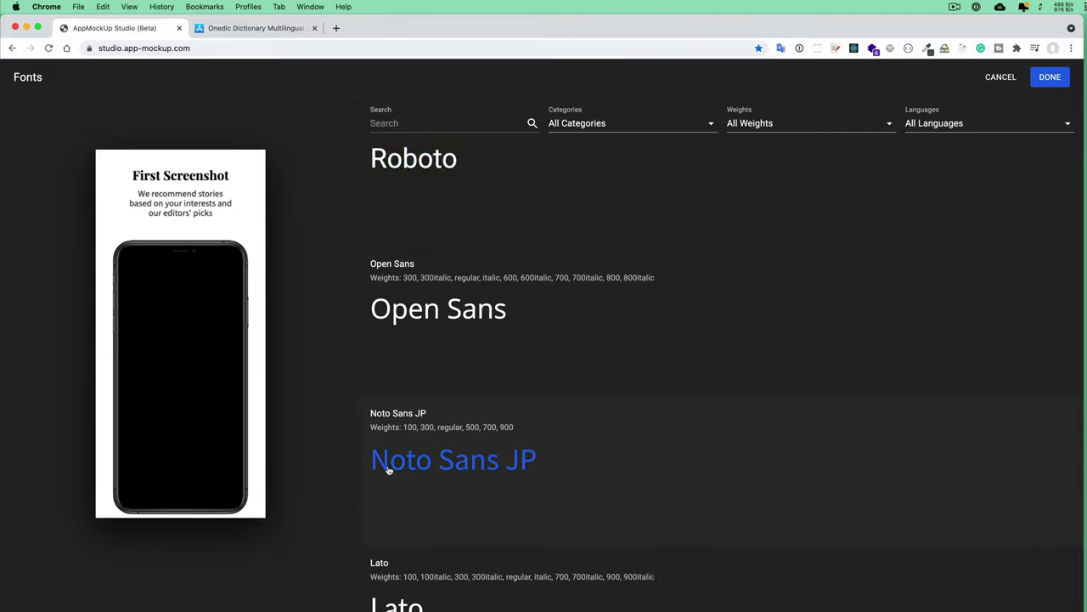
pyautogui.click(409, 436)
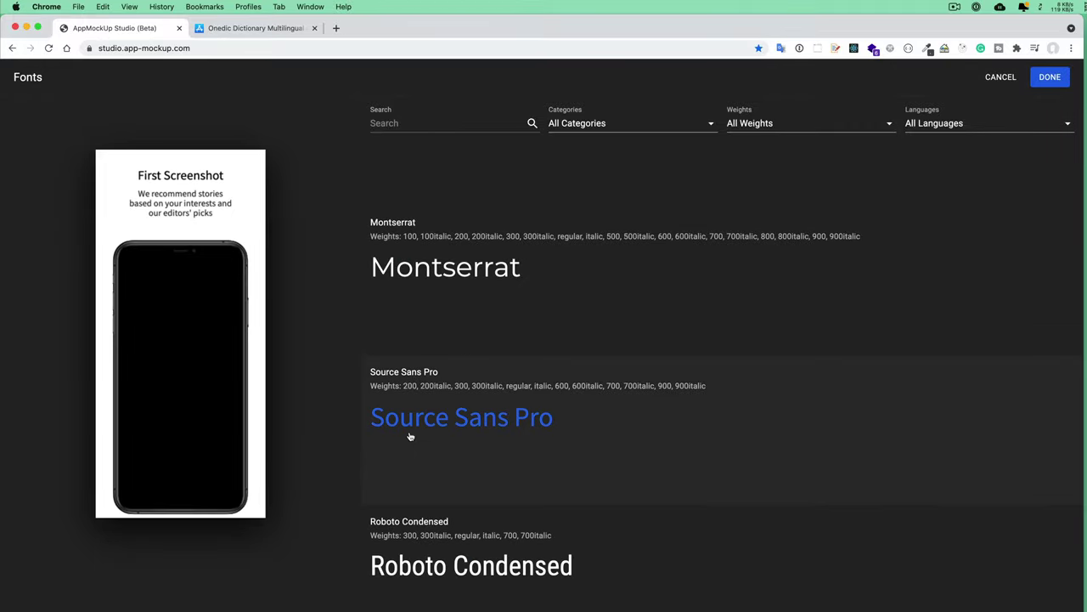
pyautogui.click(1050, 77)
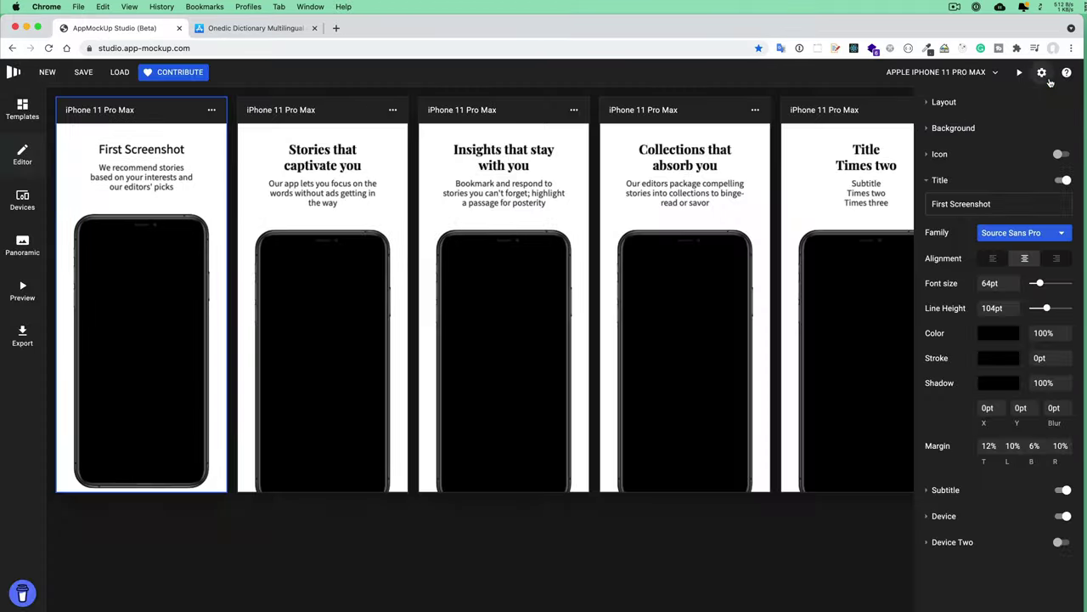
# Replace the first screenshot's subtitle text with "My first app"
pyautogui.click(934, 180)
pyautogui.click(930, 207)
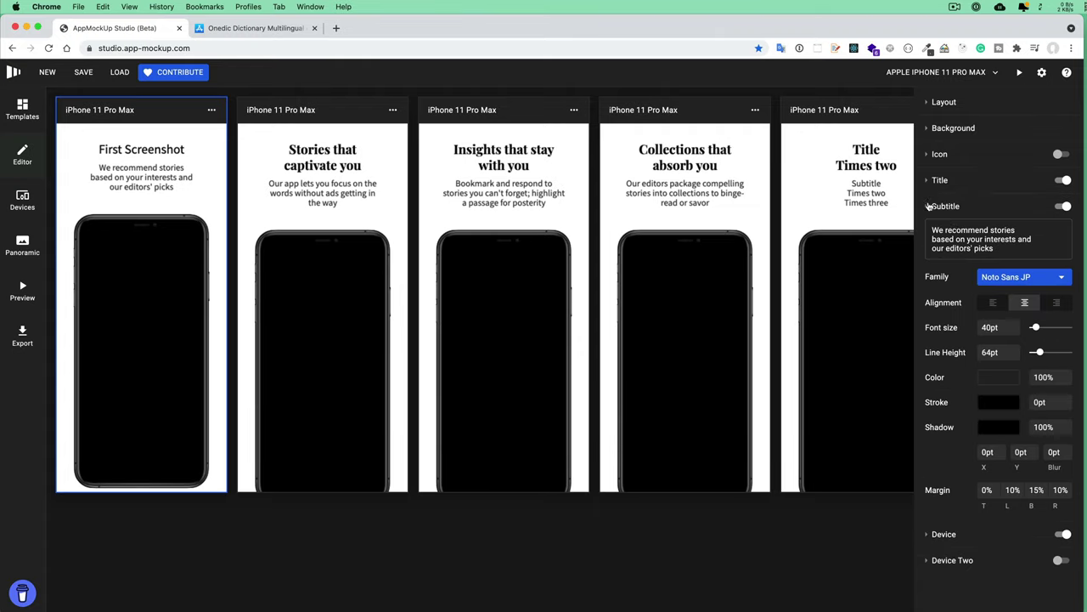
pyautogui.tripleClick(999, 240)
pyautogui.write('M')
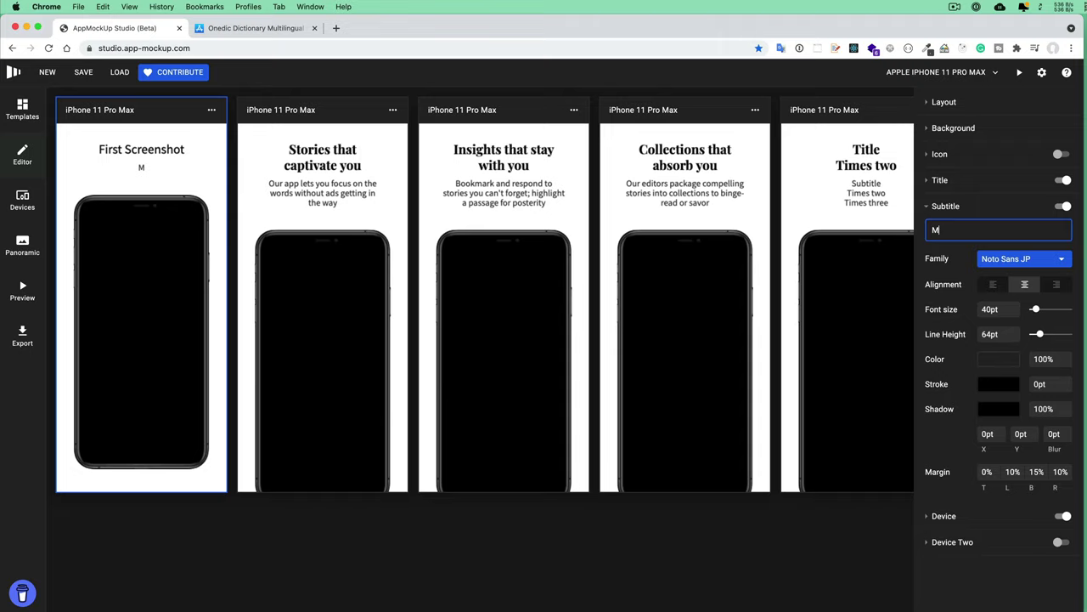
pyautogui.write('y first app')
pyautogui.click(926, 209)
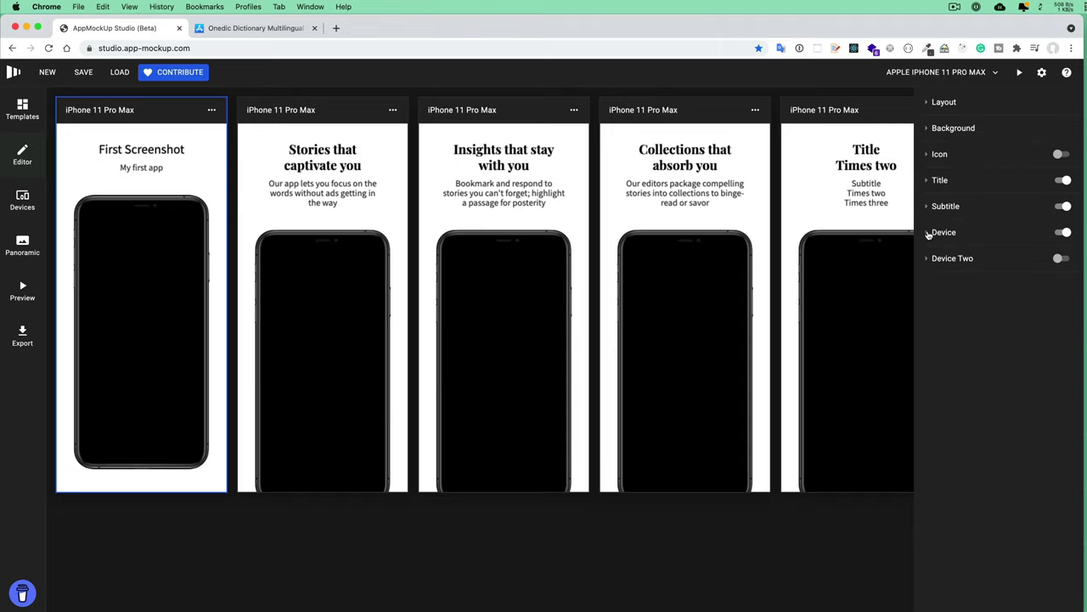
# Check the first screenshot's device settings and the choices for adding a screen, without adding one
pyautogui.click(928, 234)
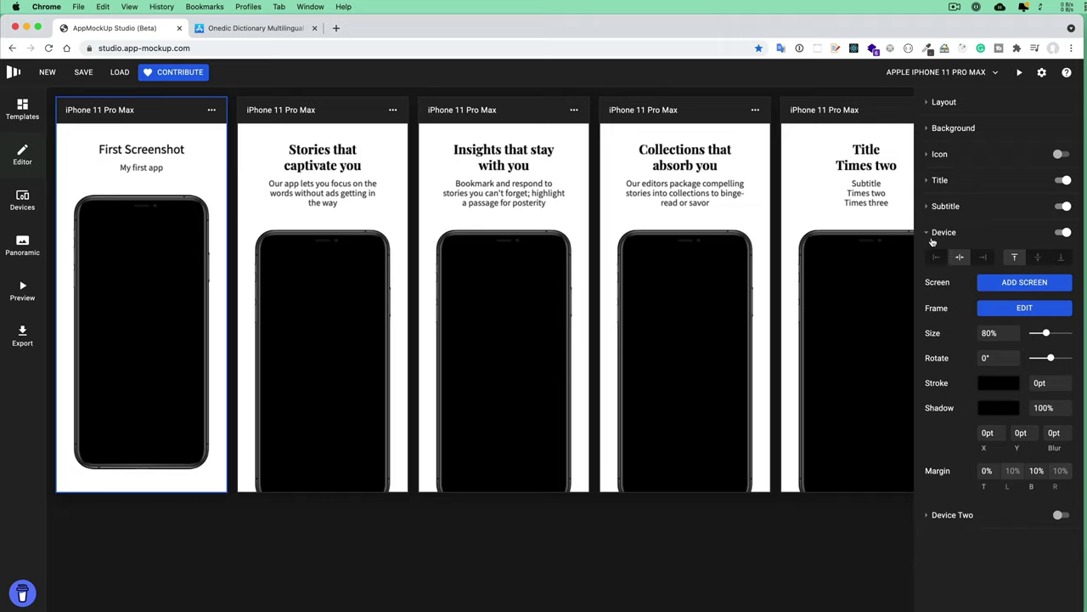
pyautogui.click(1021, 287)
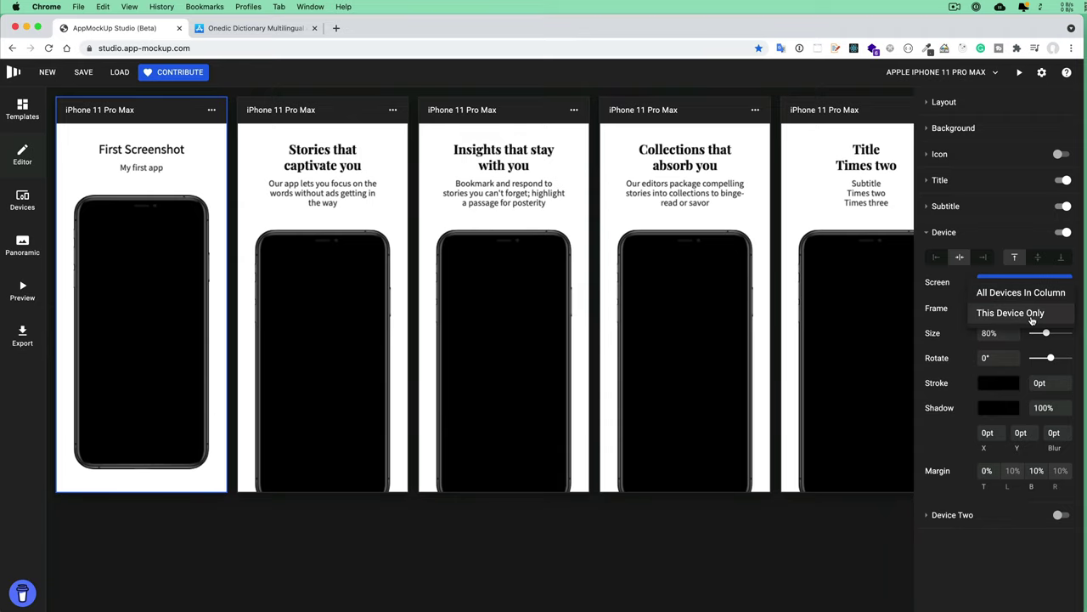
pyautogui.click(263, 524)
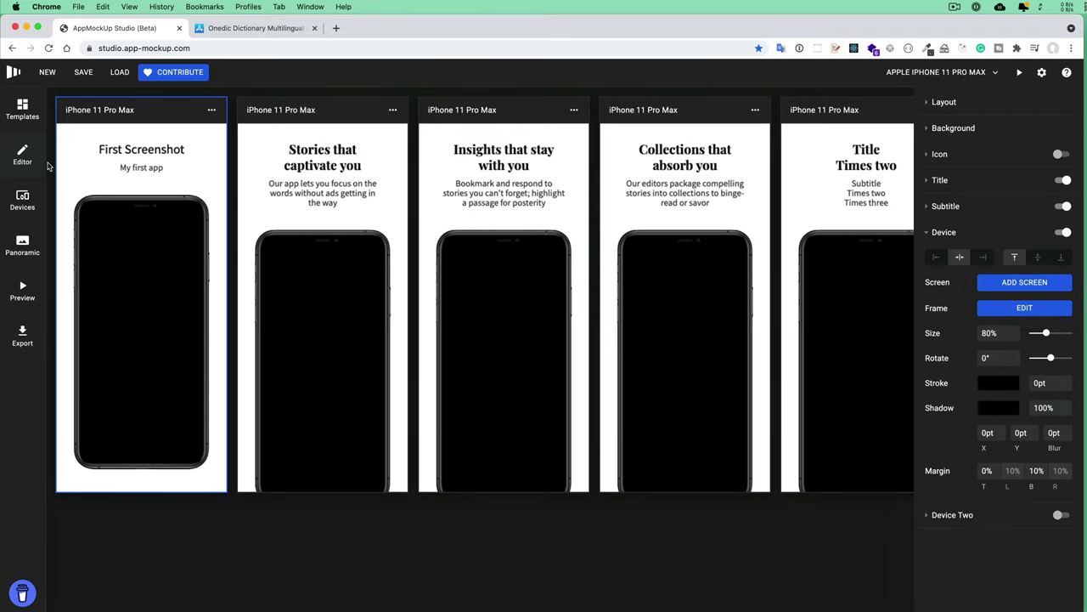
pyautogui.click(22, 200)
pyautogui.scroll(-1, 153, 470)
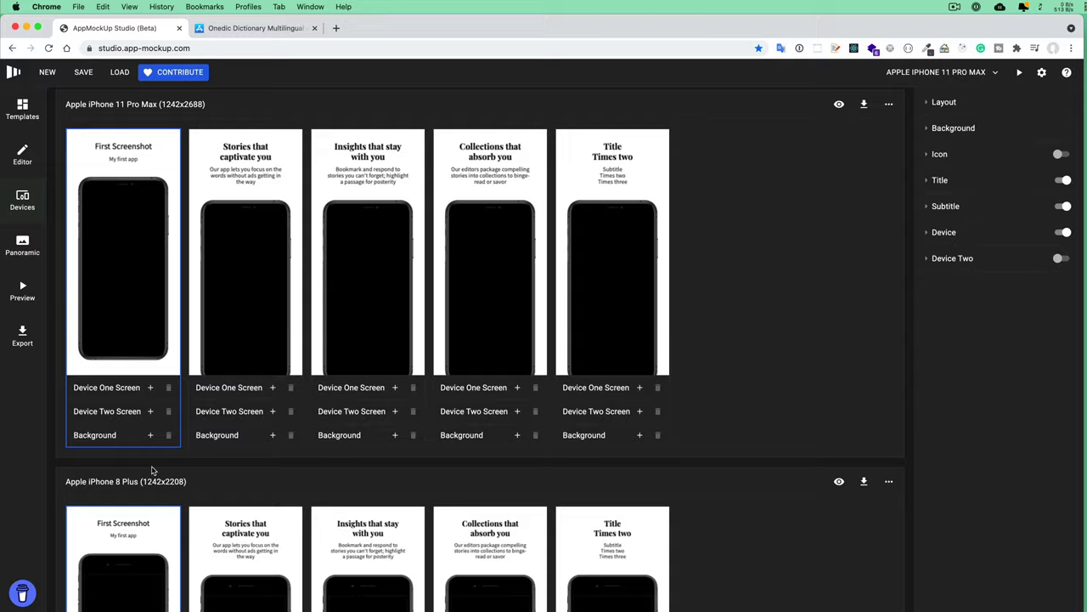
pyautogui.scroll(-5, 153, 469)
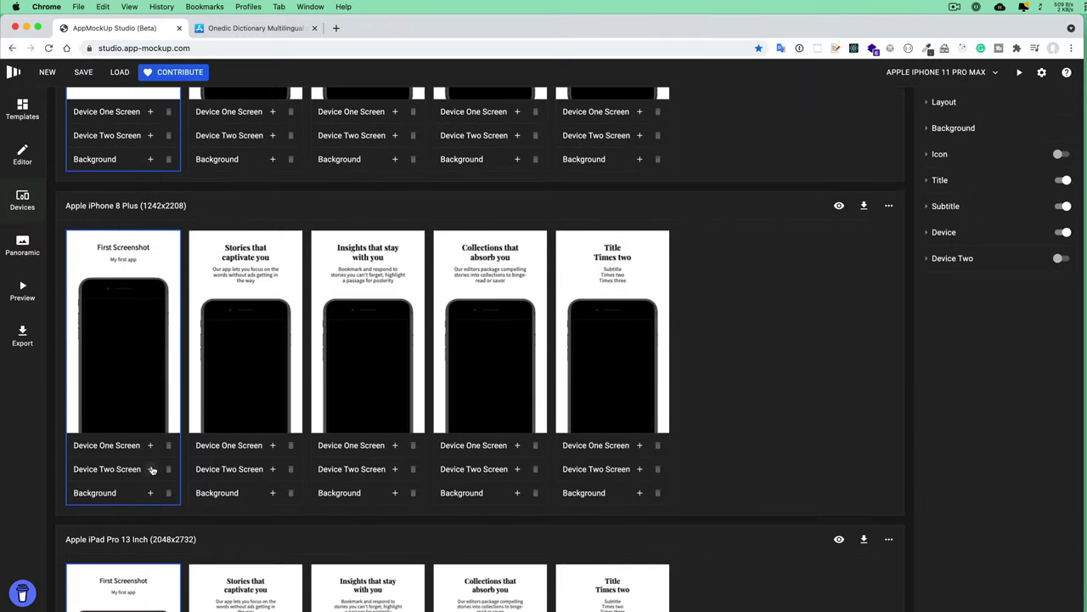
pyautogui.scroll(-3, 153, 470)
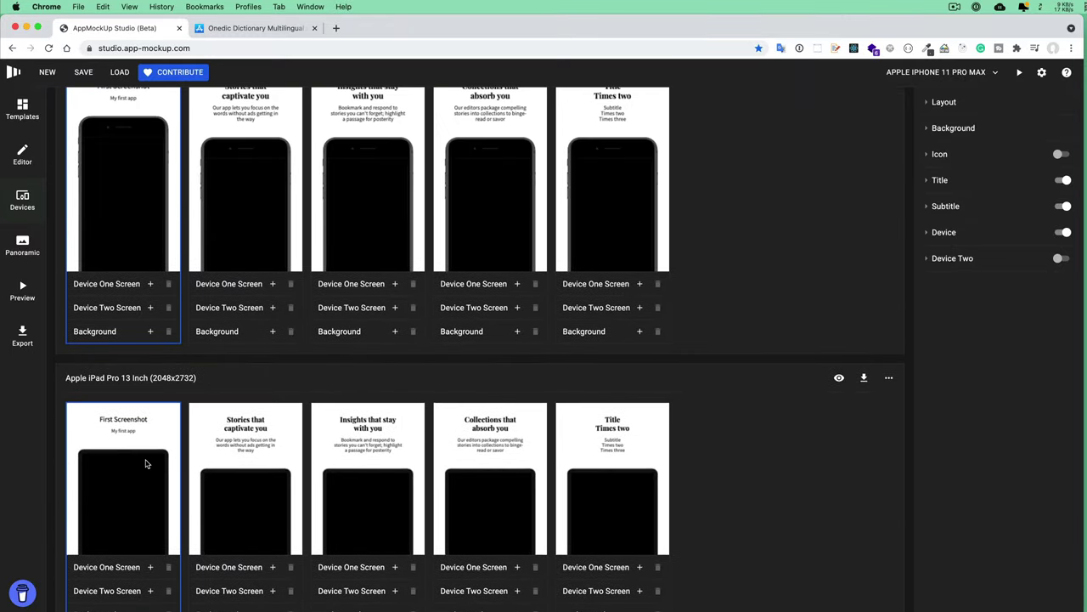
pyautogui.click(888, 377)
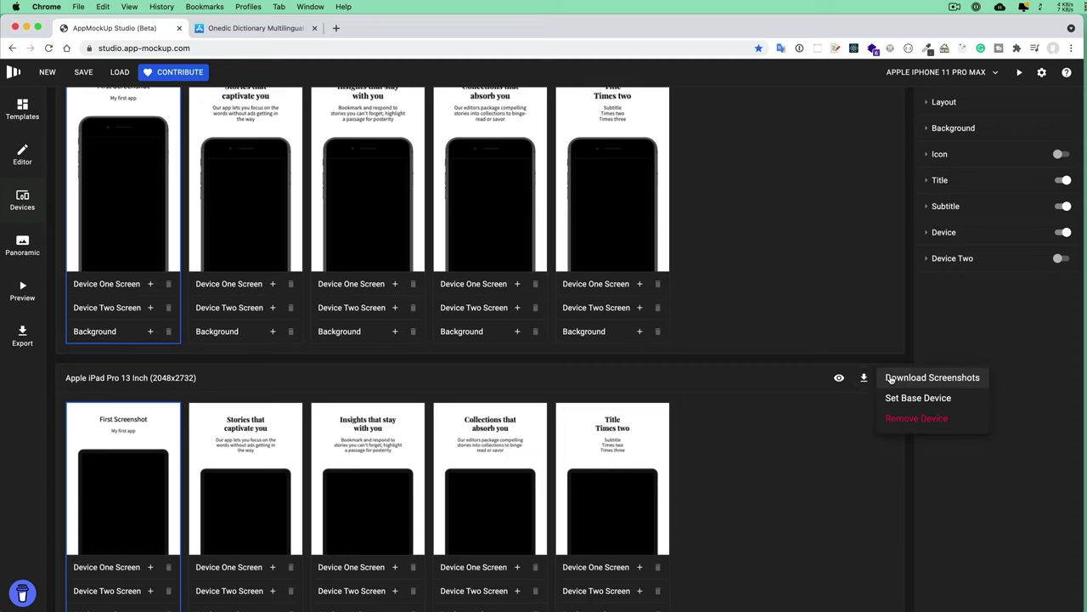
pyautogui.click(763, 387)
pyautogui.scroll(-6, 141, 489)
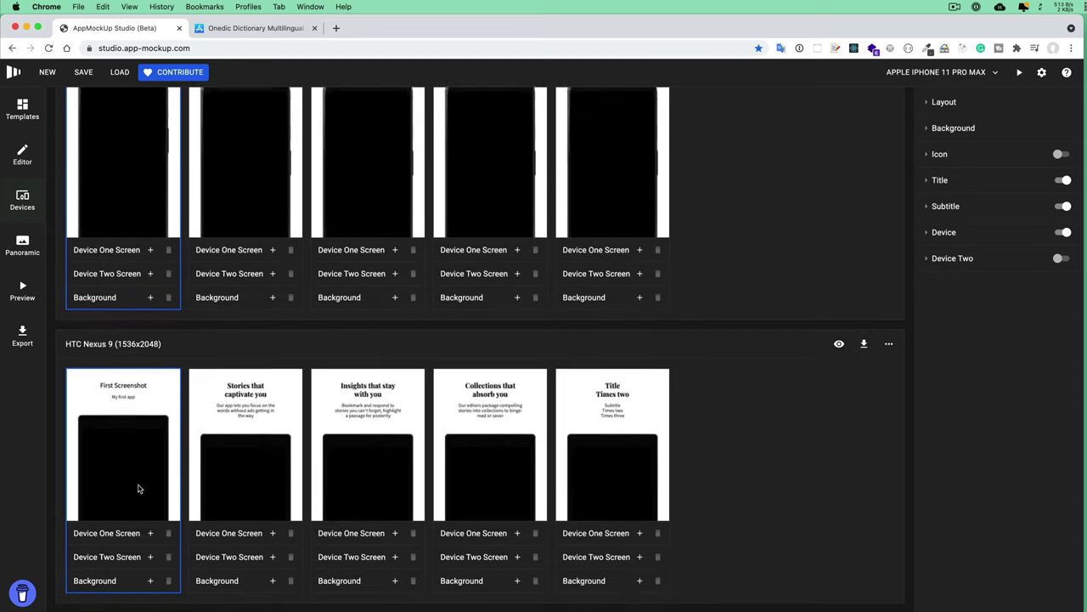
pyautogui.scroll(20, 153, 416)
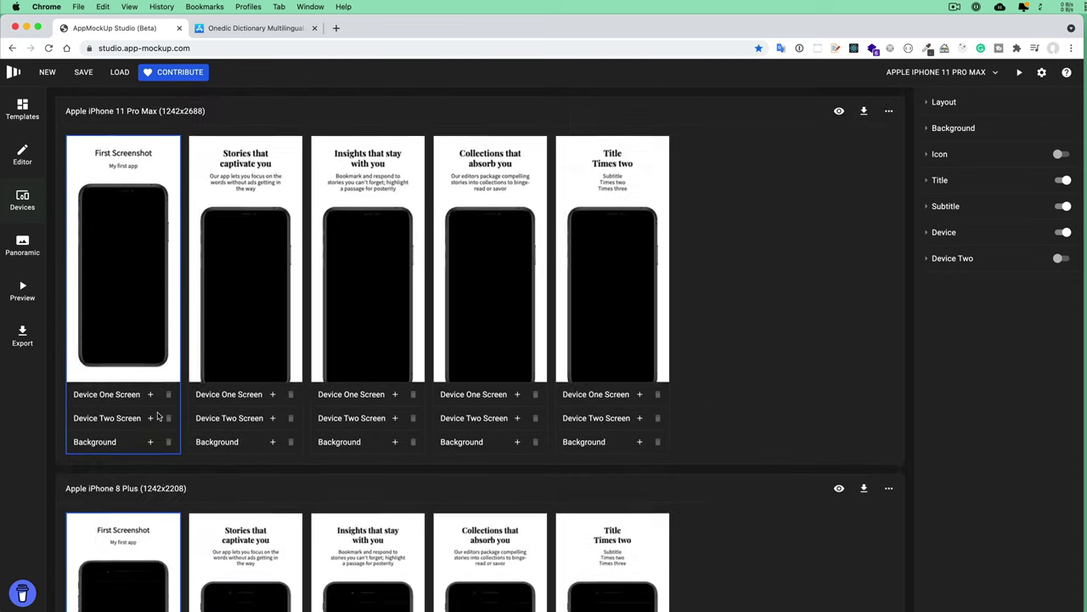
pyautogui.click(23, 156)
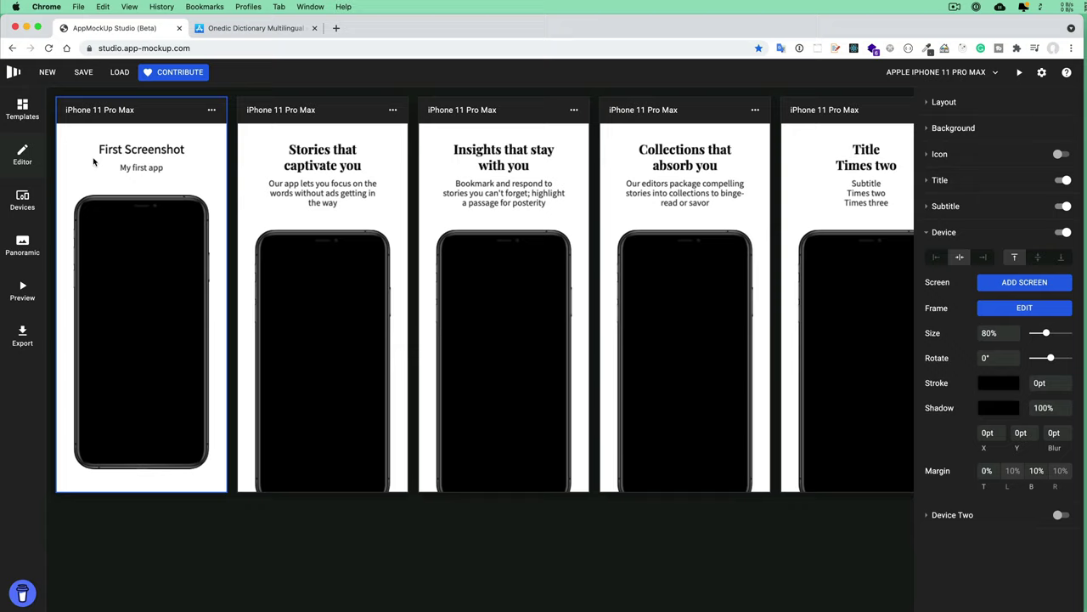
# Add 1.png from the iPhone 12 Pro Max folder as the first screenshot's screen for all devices in the column
pyautogui.click(1015, 287)
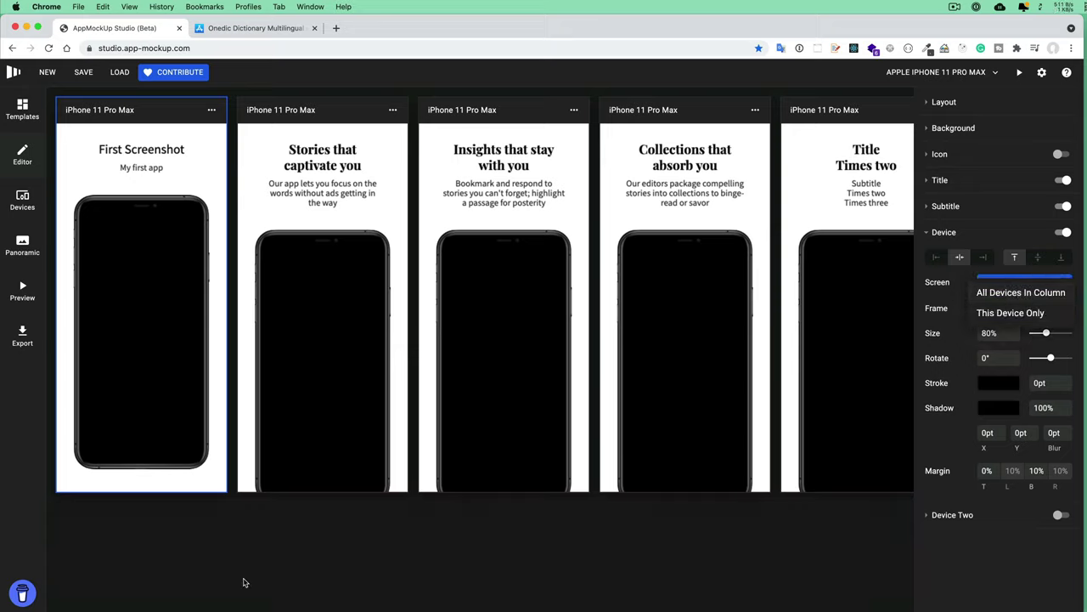
pyautogui.click(121, 516)
pyautogui.click(1019, 295)
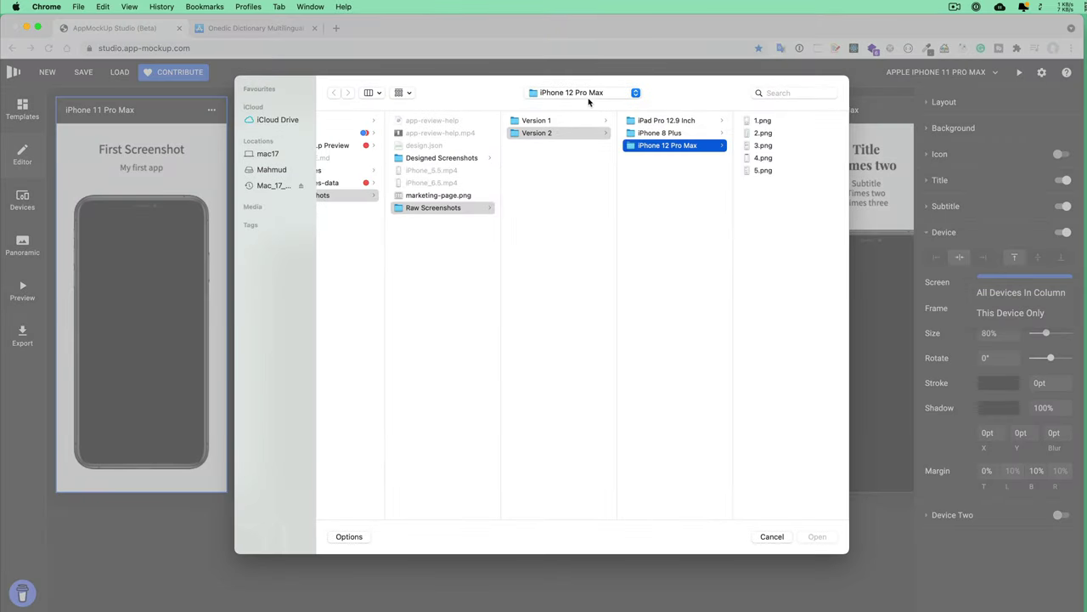
pyautogui.doubleClick(765, 120)
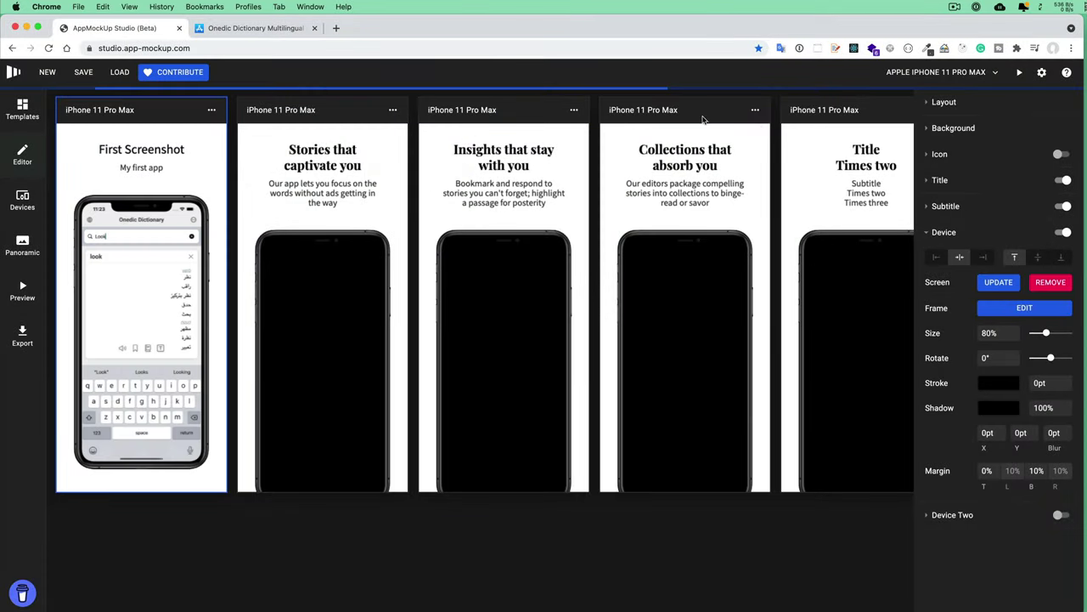
# Add 2.png from the iPhone 12 Pro Max folder as the second screenshot's screen for all devices in the column
pyautogui.click(1022, 284)
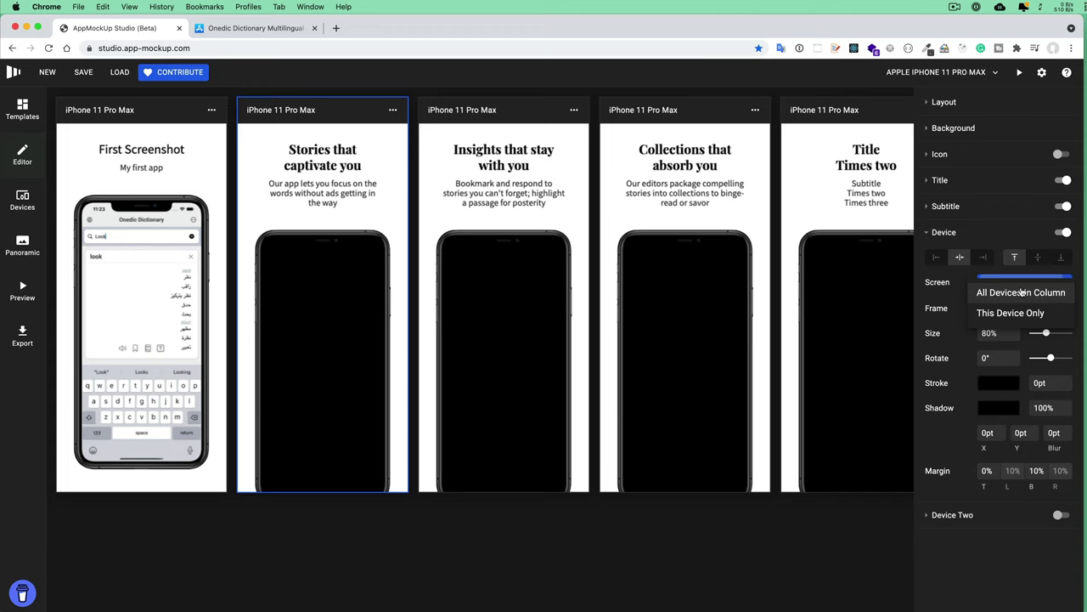
pyautogui.click(1021, 293)
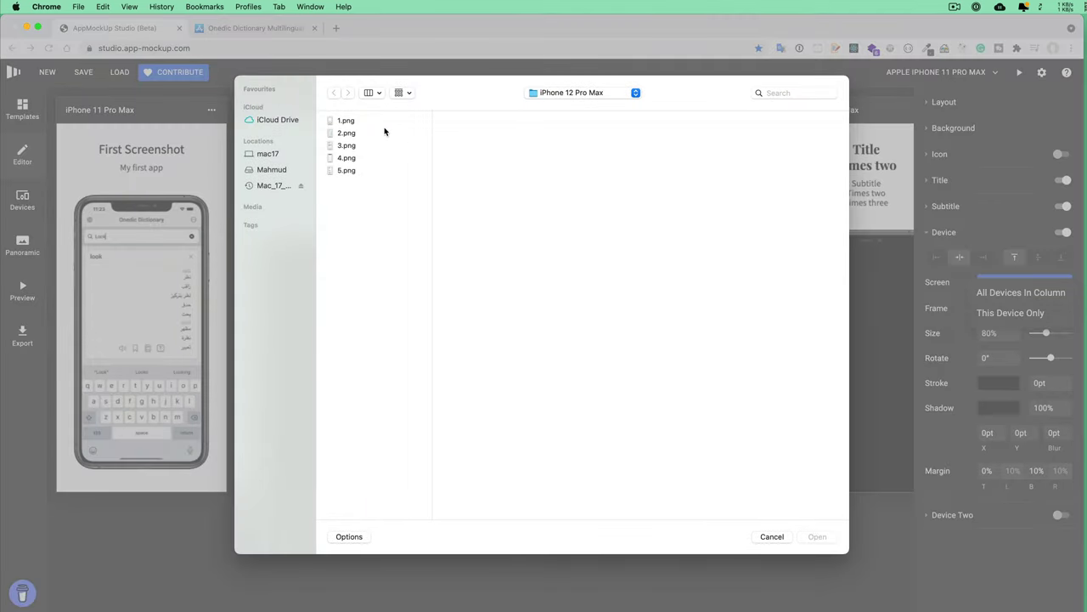
pyautogui.doubleClick(366, 134)
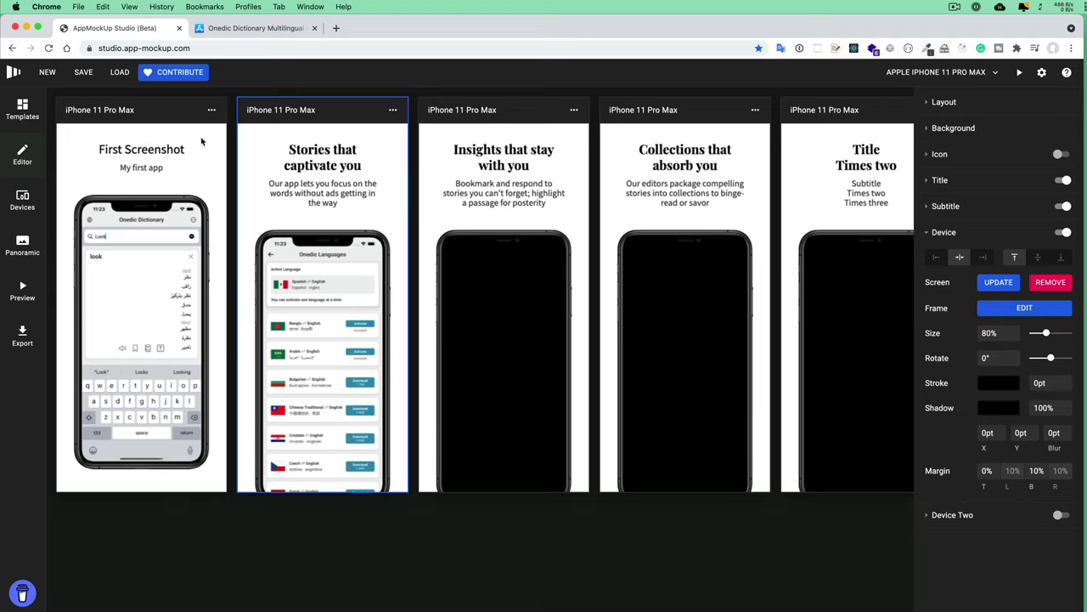
# Copy the first screenshot's style and paste it onto the second screenshot
pyautogui.click(212, 110)
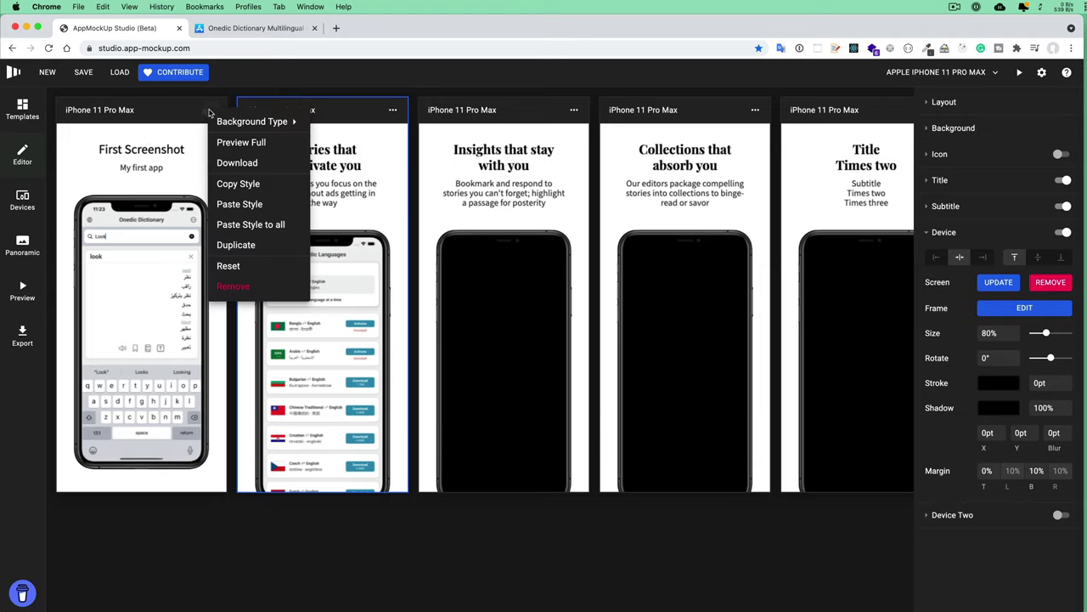
pyautogui.click(251, 188)
pyautogui.click(392, 110)
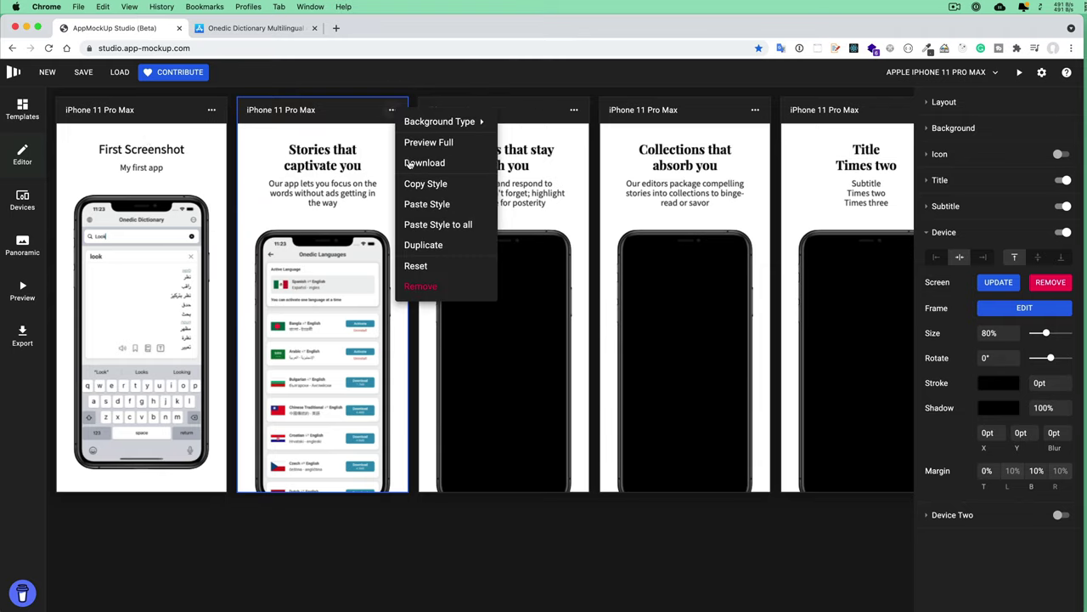
pyautogui.click(429, 206)
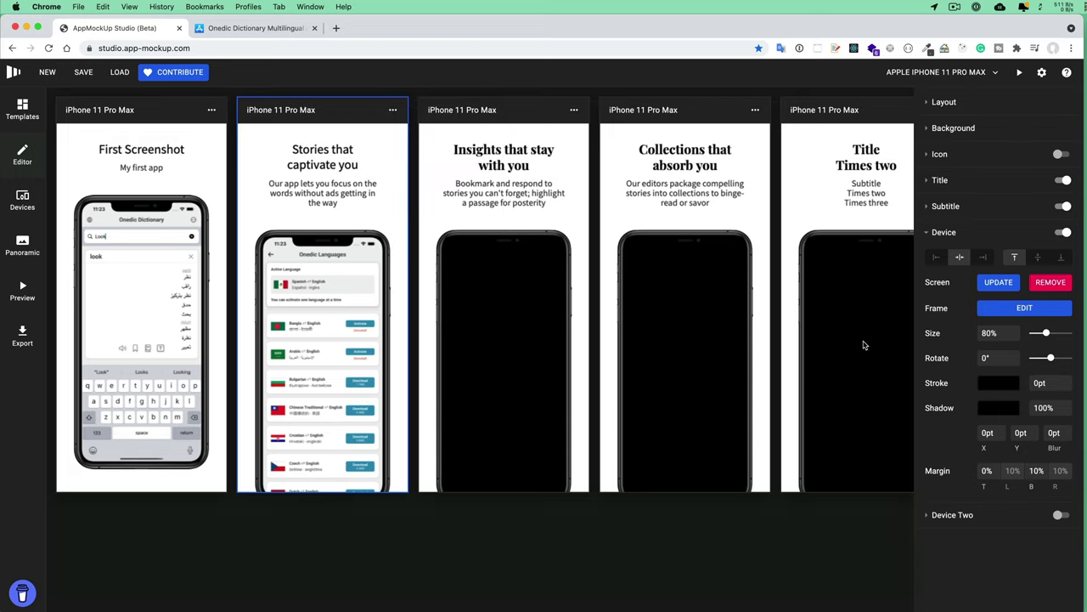
# Replace the second screenshot's subtitle text with "Second Screenshot"
pyautogui.click(931, 208)
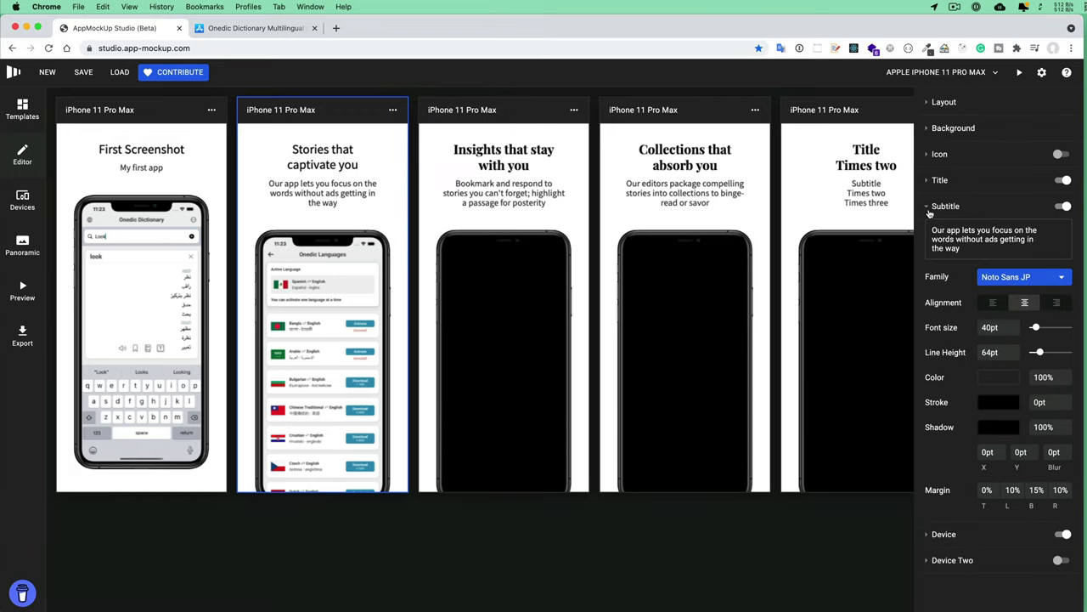
pyautogui.moveTo(962, 248); pyautogui.dragTo(903, 232)
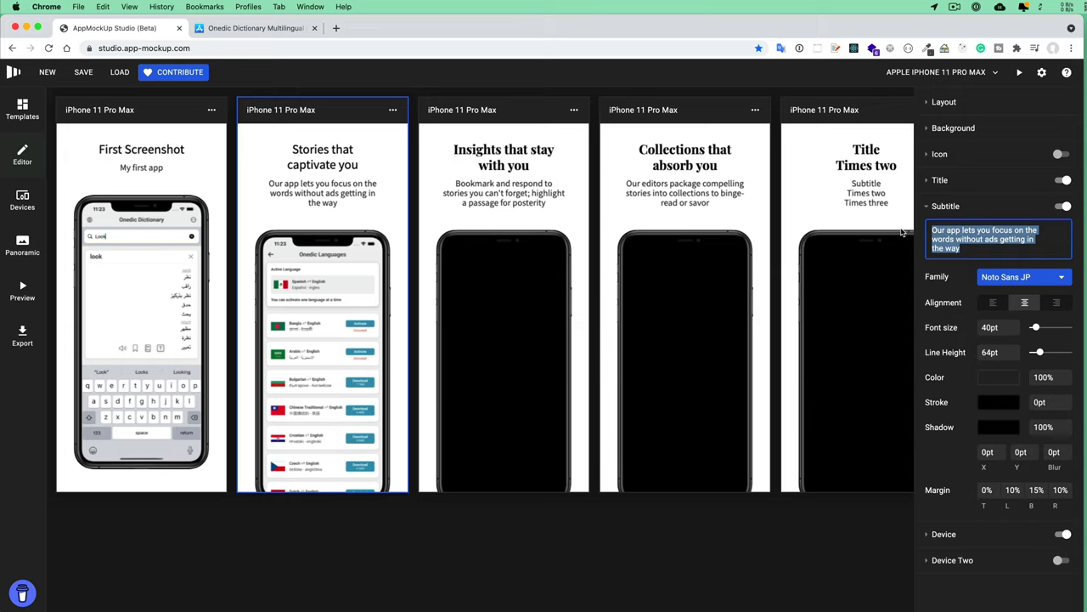
pyautogui.write('2nd')
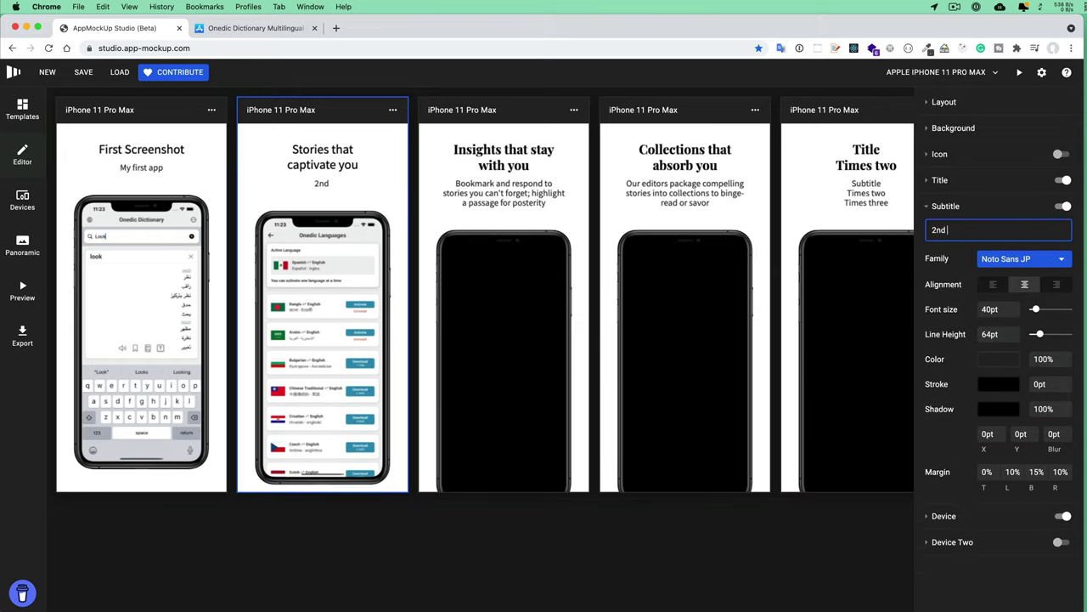
pyautogui.press('BackSpace')
pyautogui.press('BackSpace')
pyautogui.press('BackSpace')
pyautogui.write('Second Screenshot')
# Shorten the second screenshot's title to "Stories that" by deleting its second line
pyautogui.click(935, 180)
pyautogui.moveTo(986, 213); pyautogui.dragTo(900, 213)
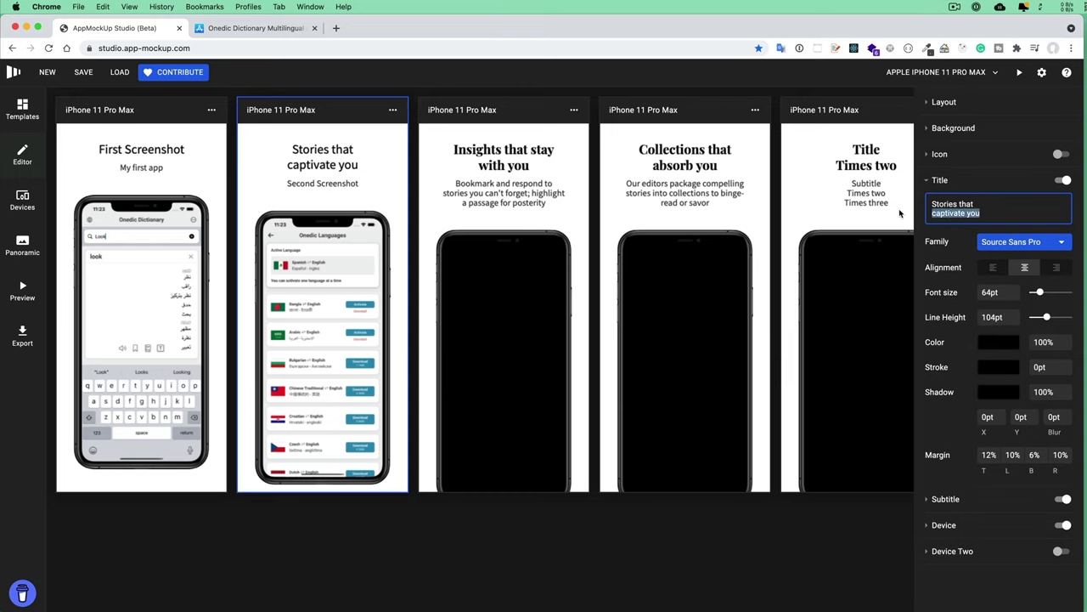
pyautogui.press('BackSpace')
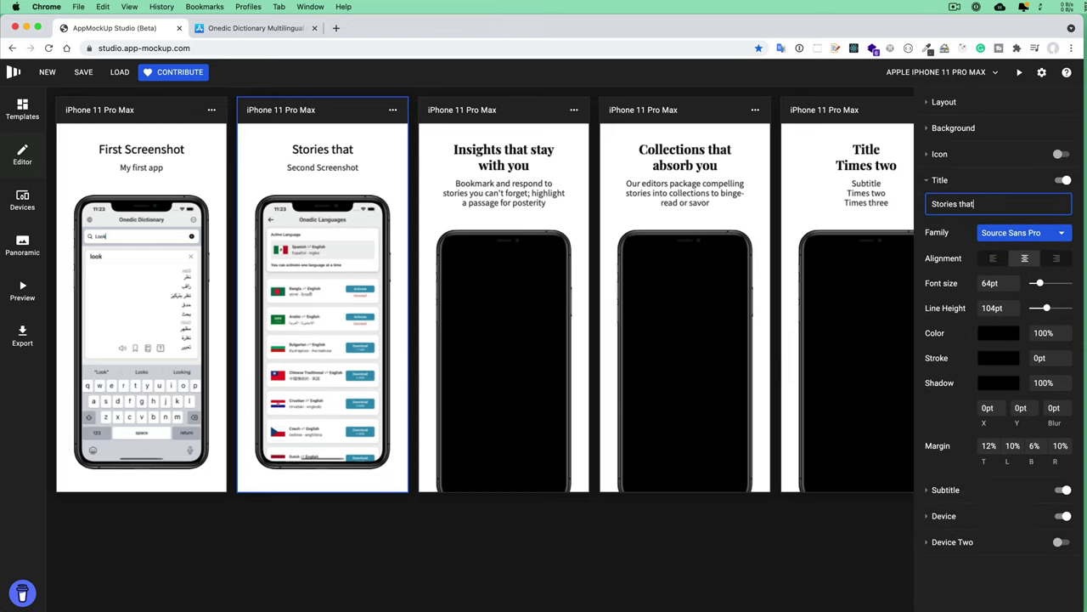
pyautogui.click(929, 186)
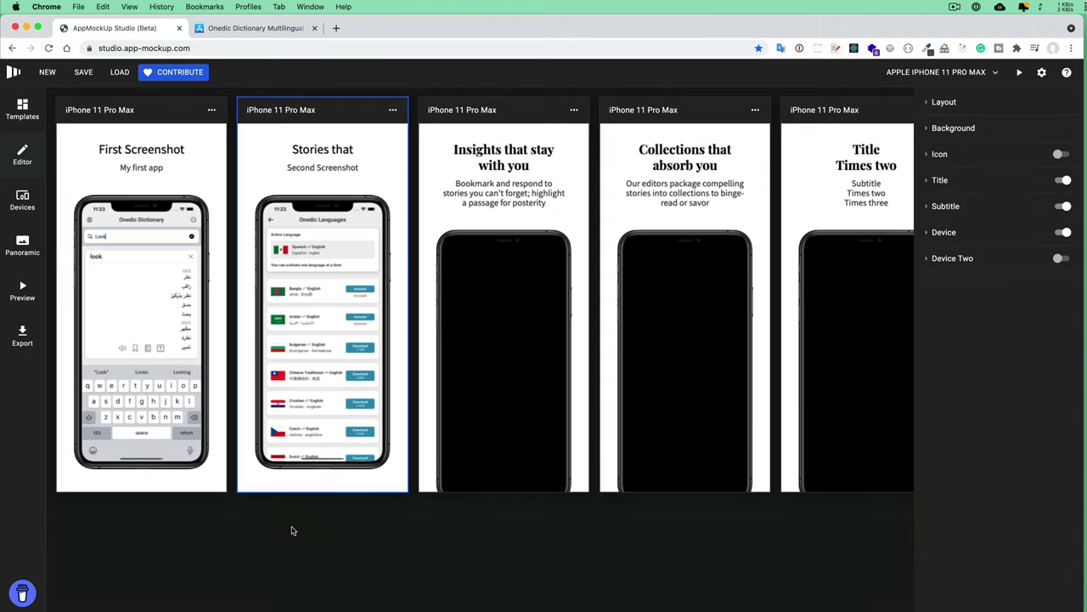
pyautogui.click(291, 531)
pyautogui.click(300, 294)
# Give the third screenshot, "Insights that stay with you", a solid dark red background with colour #673F3F
pyautogui.click(578, 187)
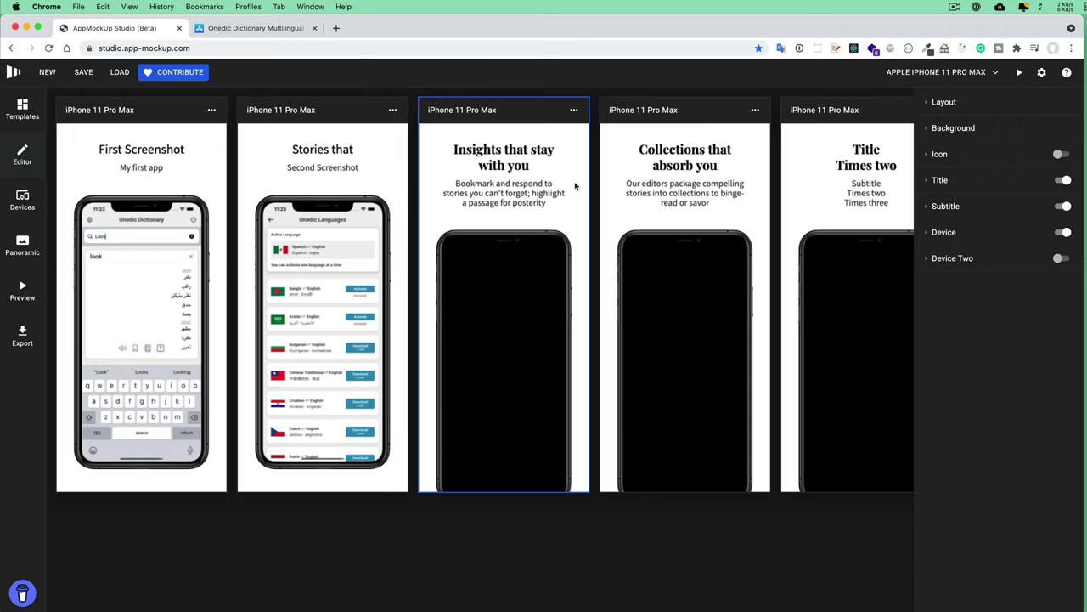
pyautogui.click(930, 128)
pyautogui.click(1035, 149)
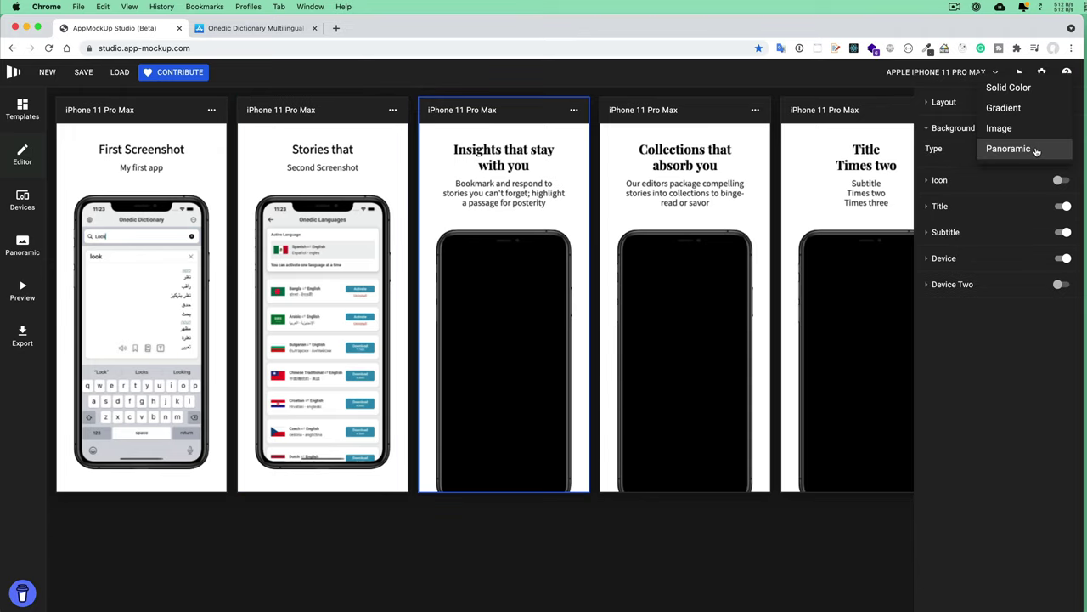
pyautogui.click(1017, 89)
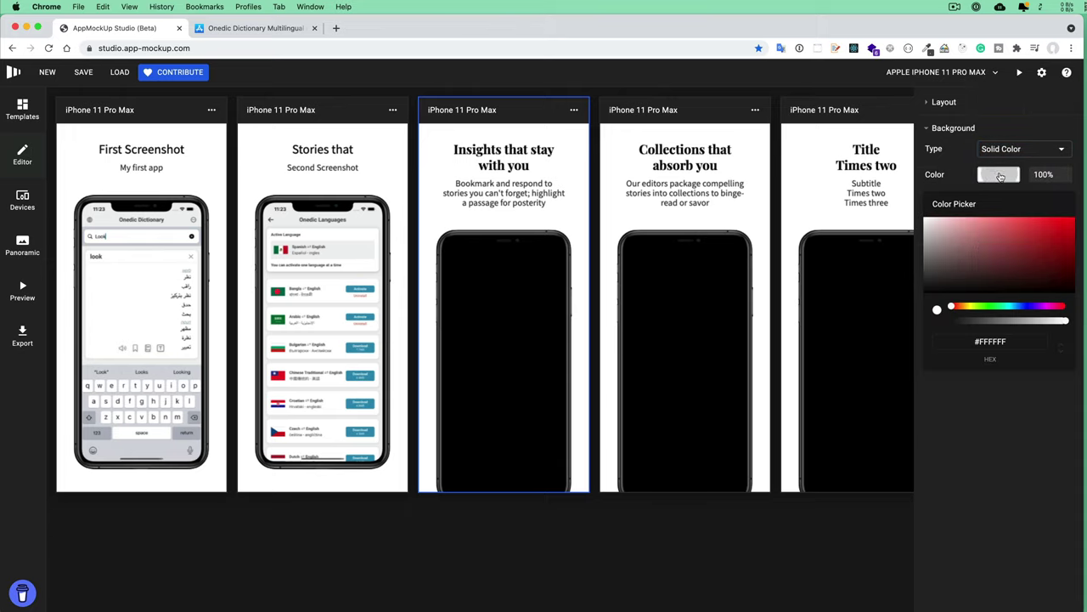
pyautogui.moveTo(976, 243)
pyautogui.mouseDown()
pyautogui.moveTo(1015, 243)
pyautogui.moveTo(982, 262)
pyautogui.mouseUp()
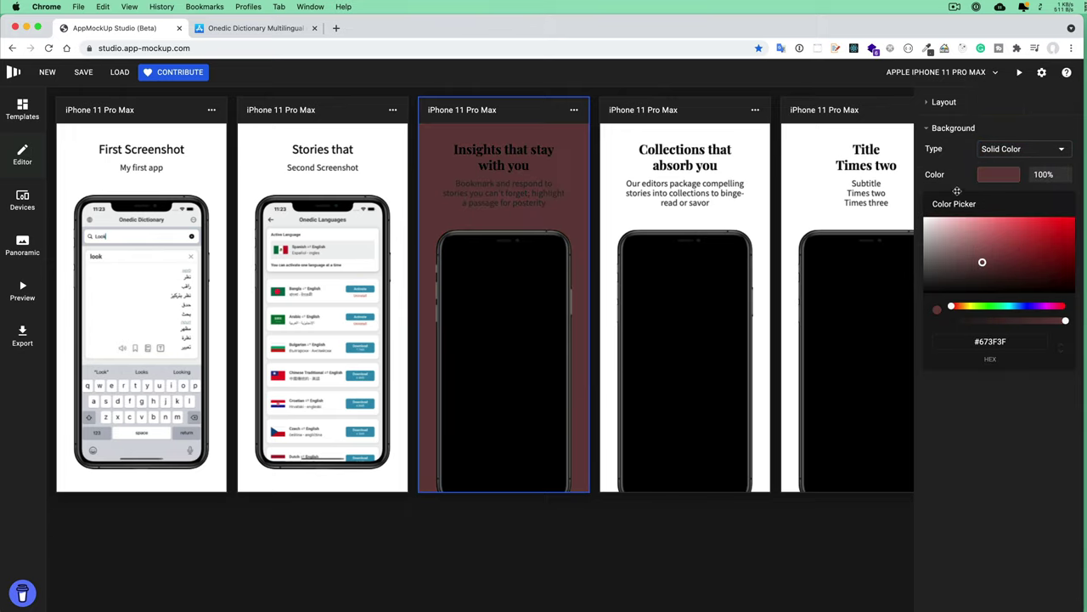
pyautogui.click(941, 157)
pyautogui.click(926, 128)
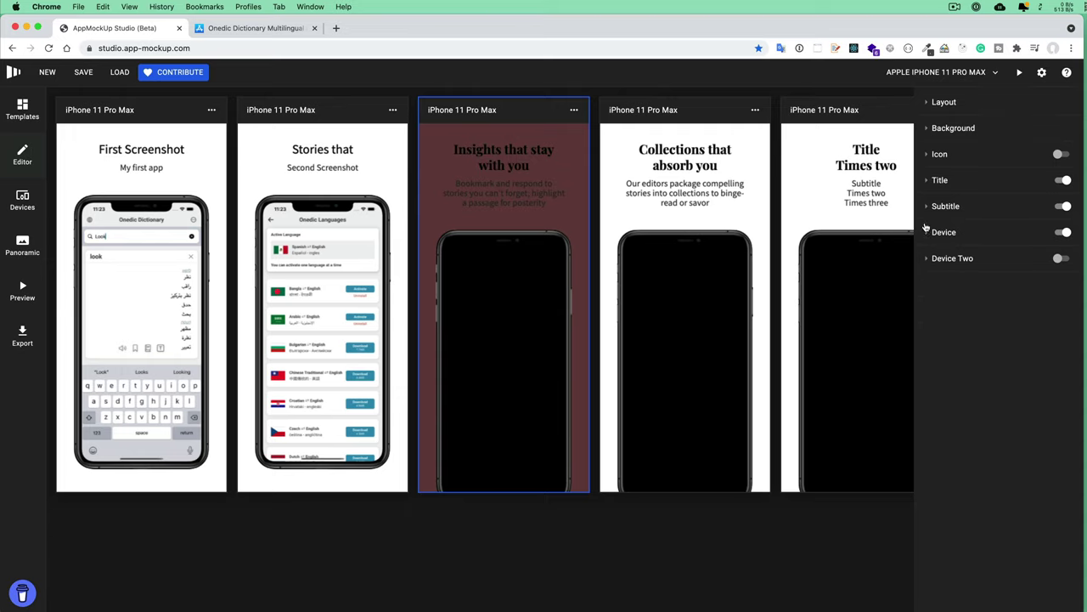
# Set the third screenshot's title colour to red #AD0606 and deselect the screenshot
pyautogui.click(927, 183)
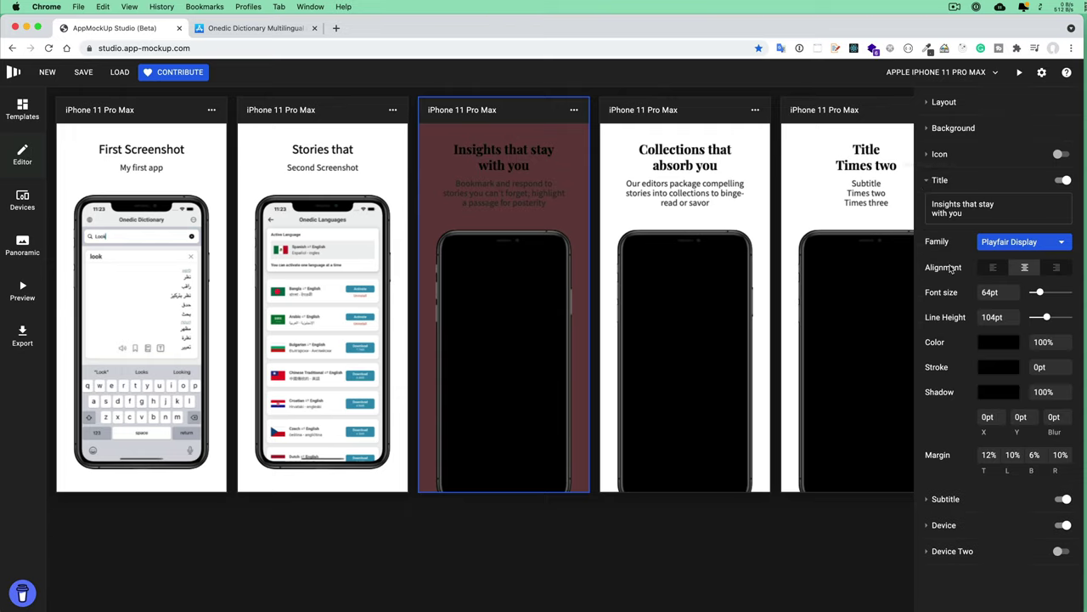
pyautogui.click(1001, 342)
pyautogui.click(1014, 408)
pyautogui.click(1071, 413)
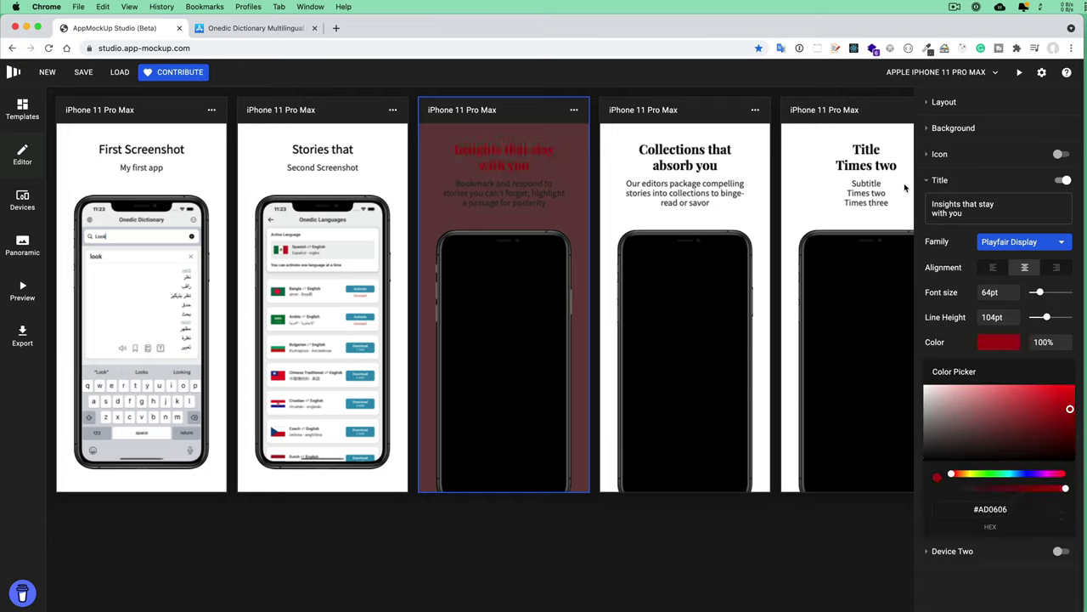
pyautogui.click(930, 188)
pyautogui.click(928, 183)
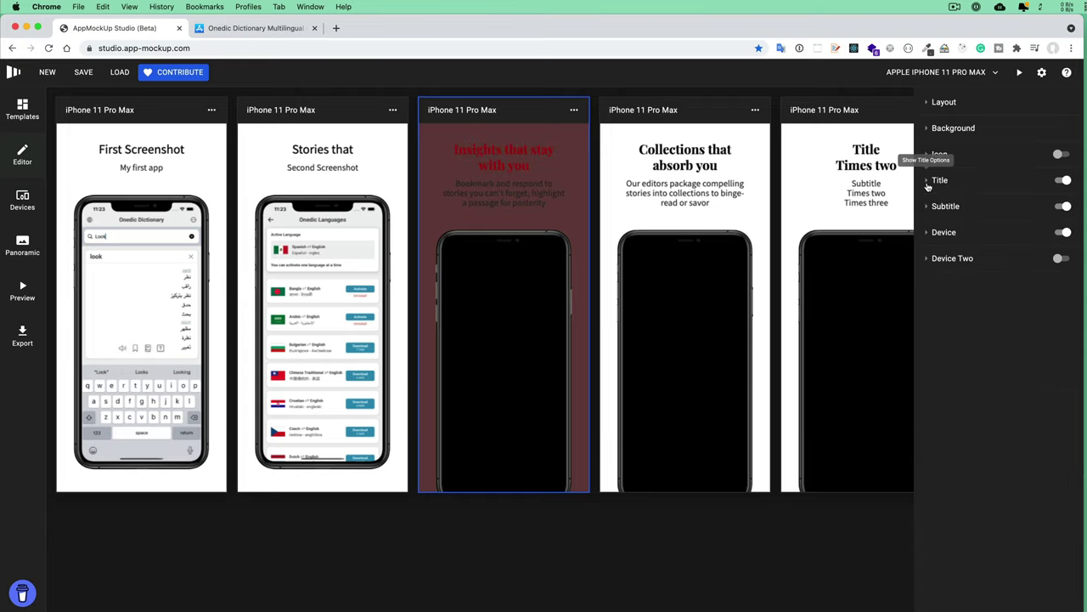
pyautogui.click(515, 550)
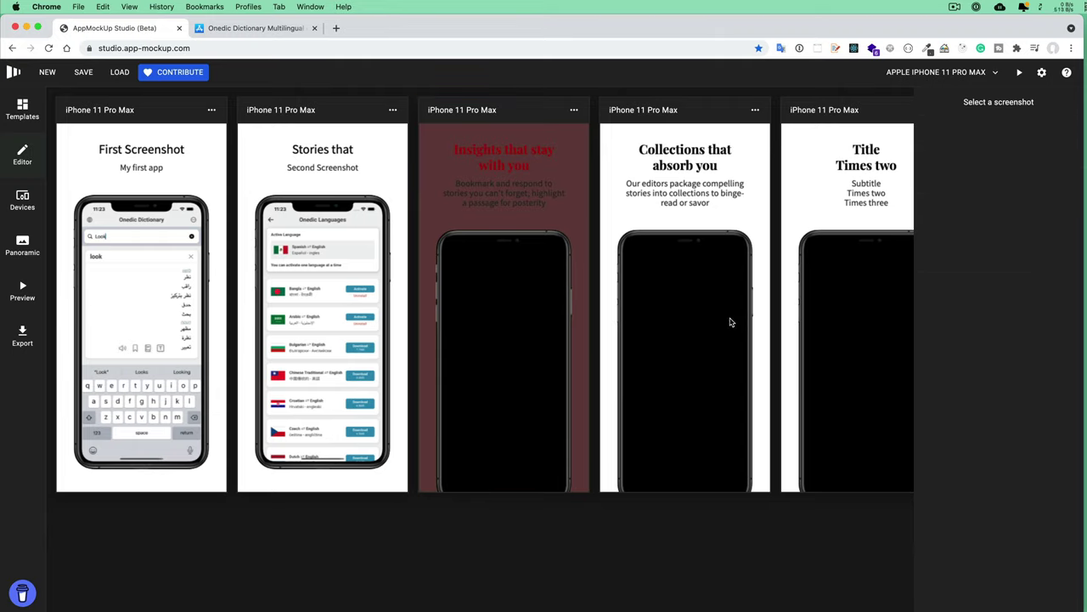
pyautogui.click(956, 9)
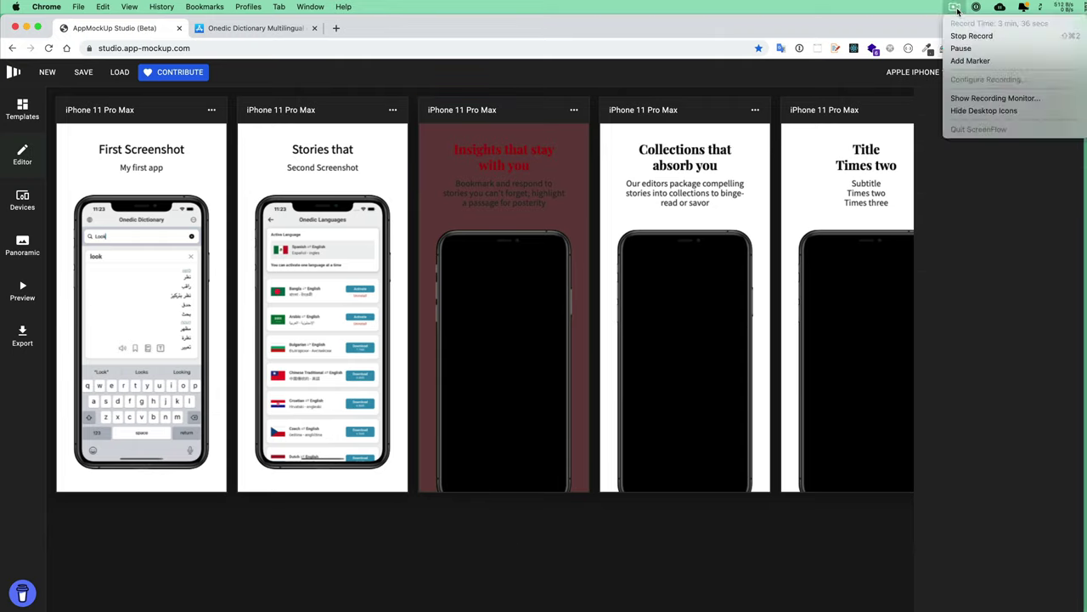
pyautogui.click(965, 50)
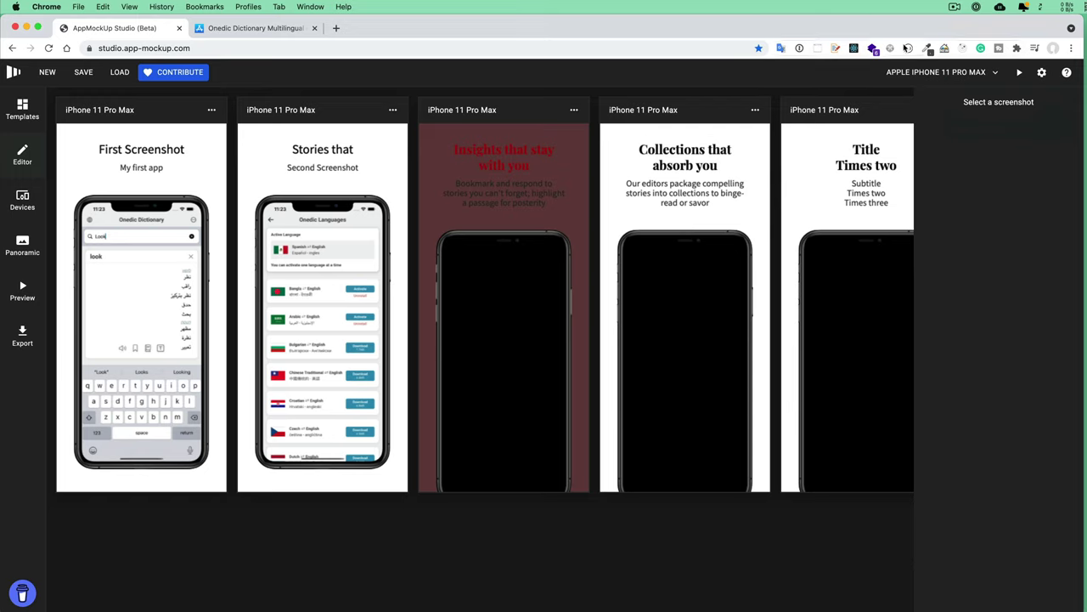
# Preview the whole iPhone 11 Pro Max screenshot set as a presentation and return to the editor
pyautogui.click(1020, 74)
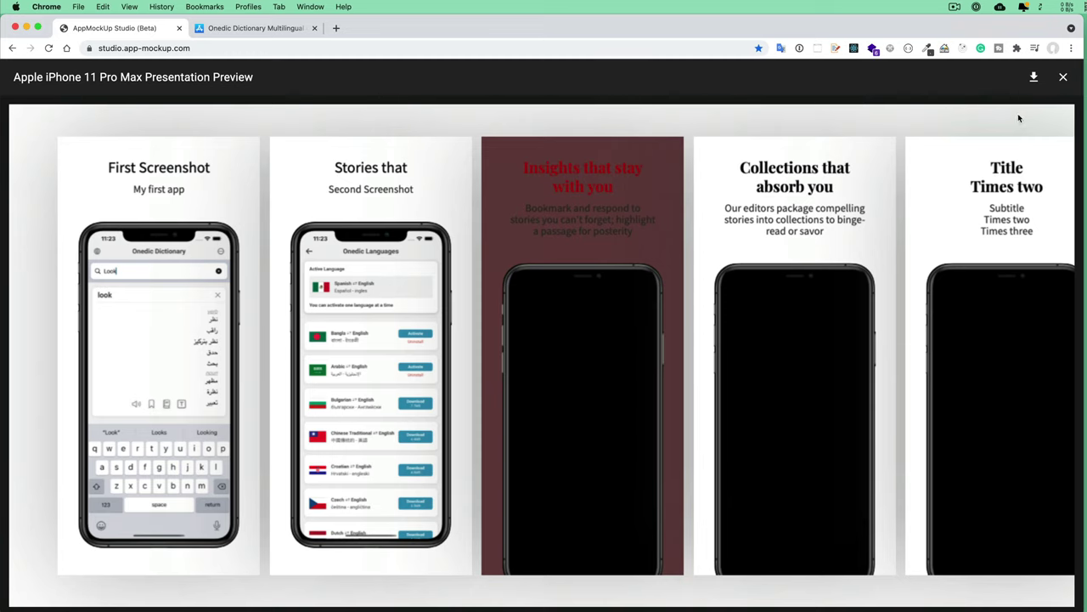
pyautogui.click(1063, 76)
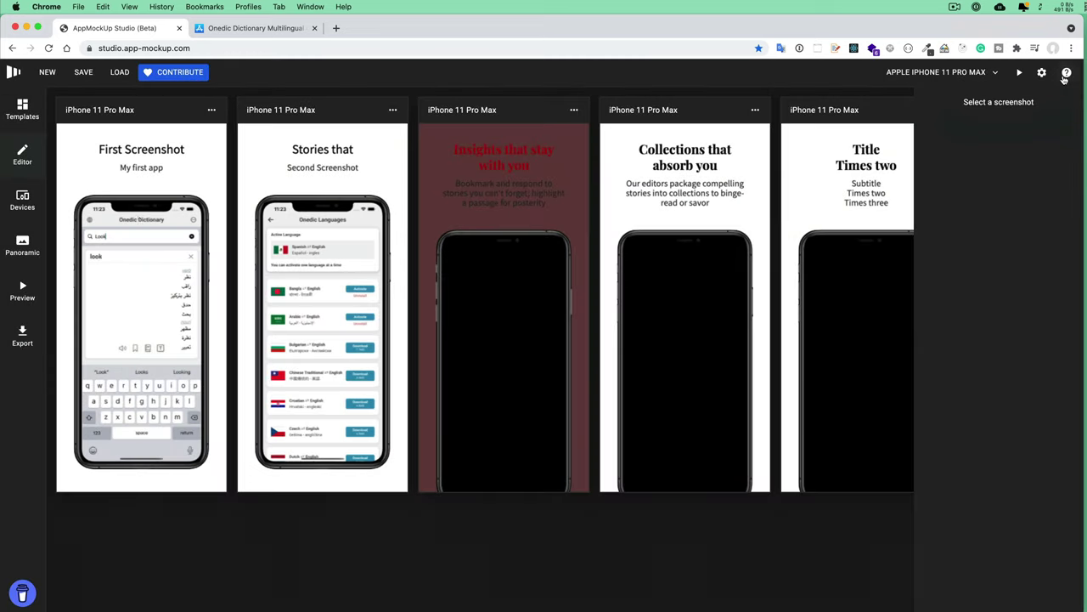
# Review the screenshot sets of all devices and return to the editor
pyautogui.click(34, 214)
pyautogui.scroll(-4, 145, 315)
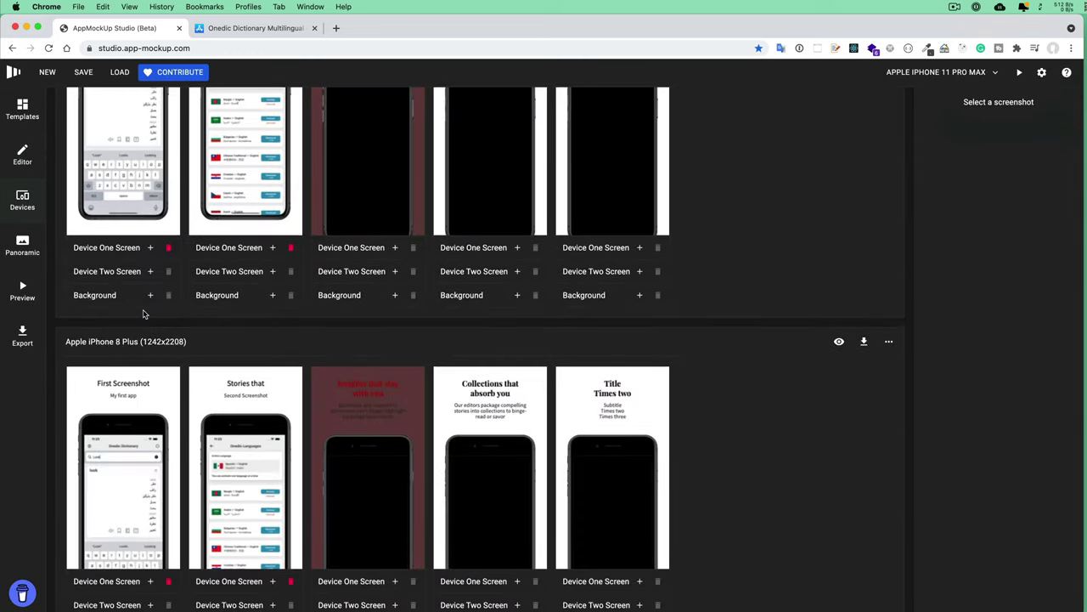
pyautogui.scroll(-3, 143, 314)
pyautogui.scroll(5, 143, 314)
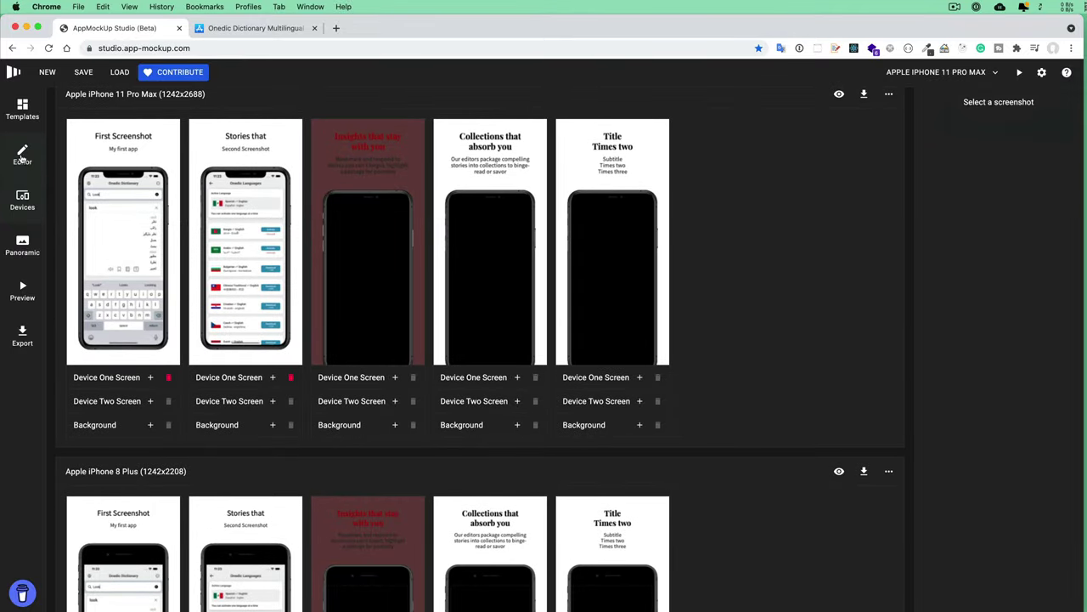
pyautogui.click(21, 156)
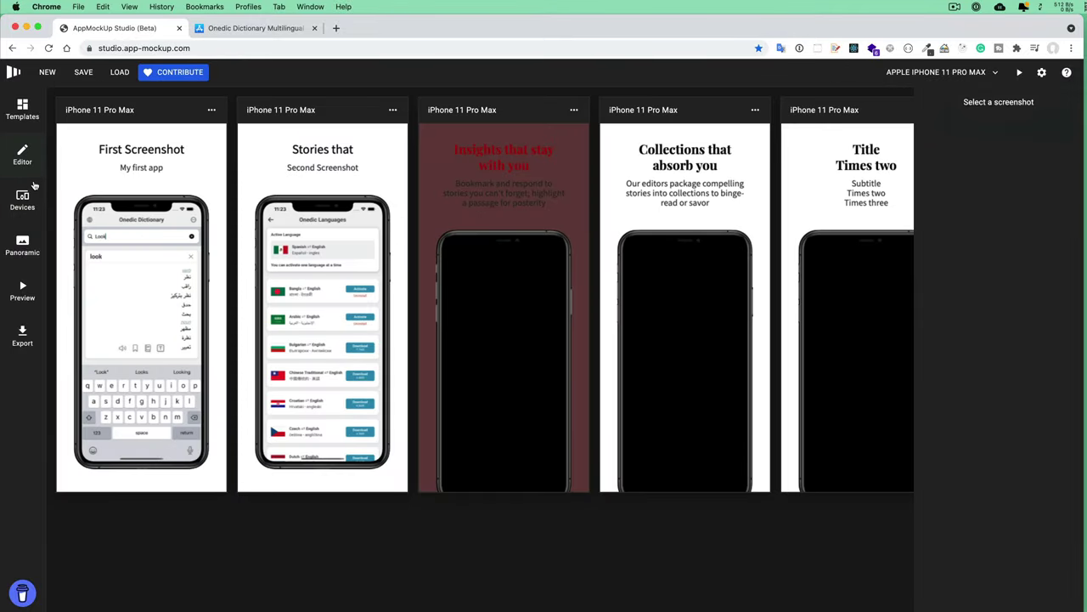
# Remove the Google Pixel 4 XL from the project's devices and confirm the removal
pyautogui.click(17, 202)
pyautogui.scroll(-10, 284, 478)
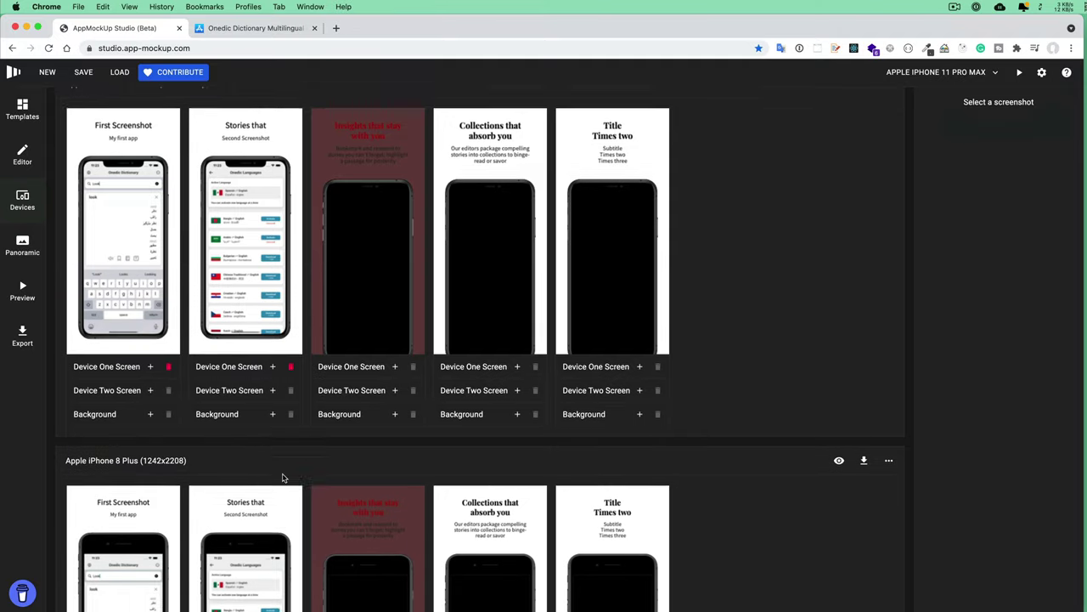
pyautogui.scroll(-3, 284, 479)
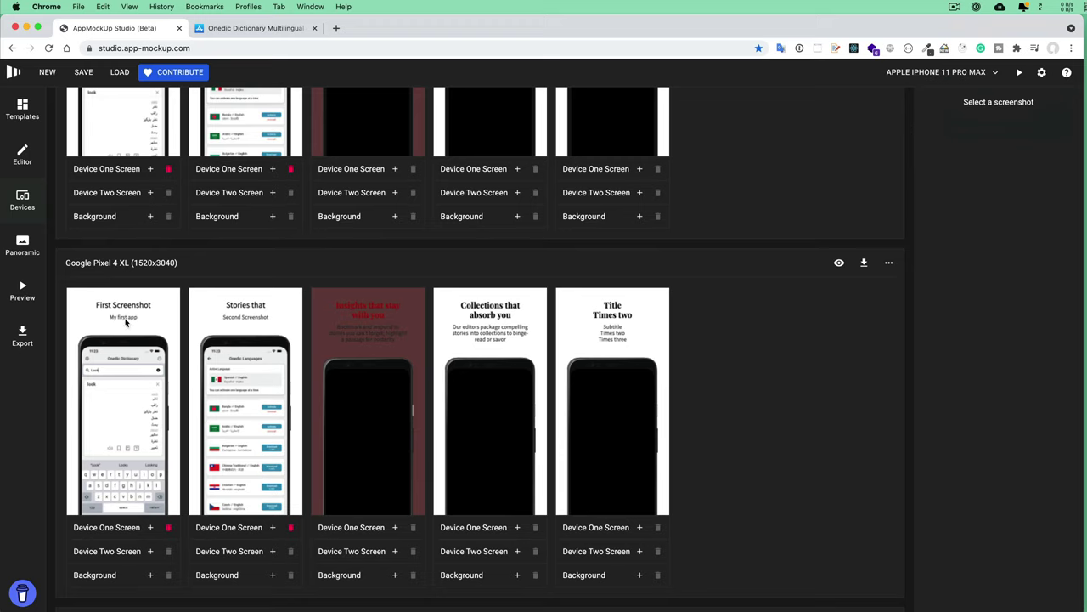
pyautogui.click(889, 263)
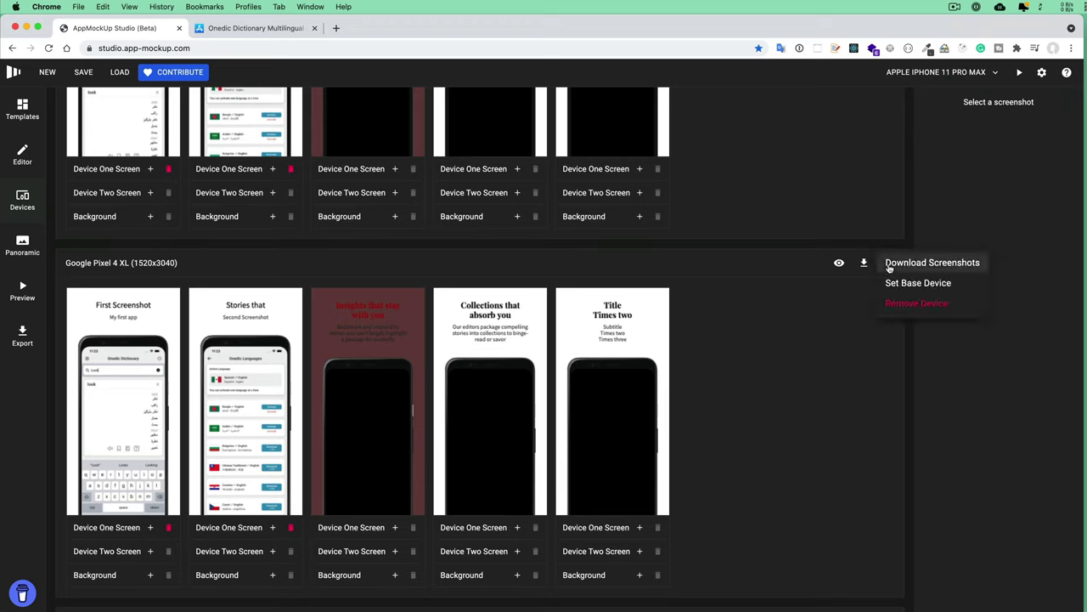
pyautogui.click(917, 303)
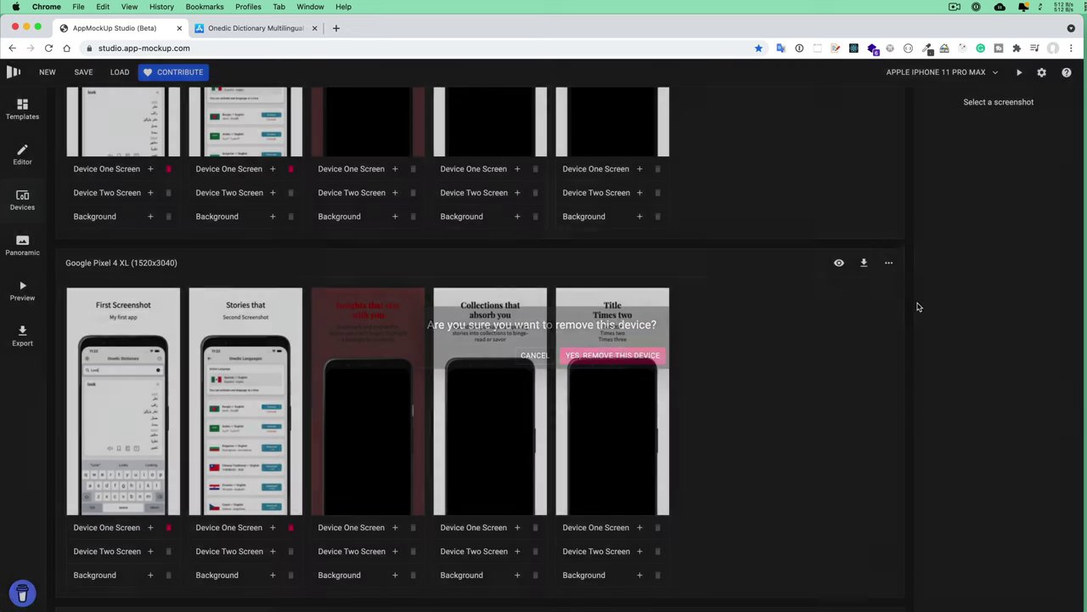
pyautogui.click(593, 358)
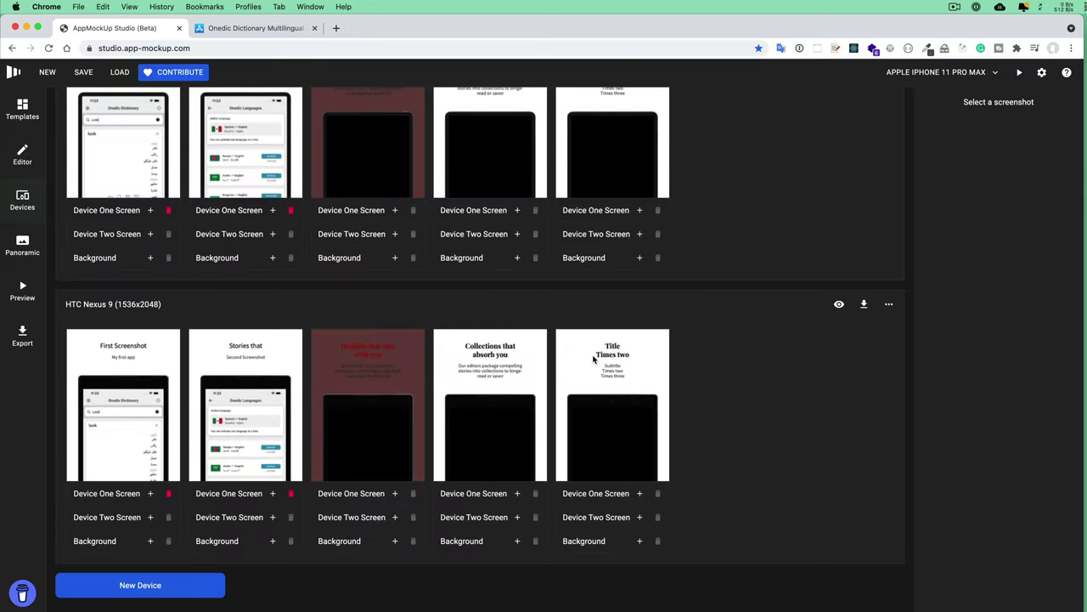
# Remove the HTC Nexus 9 from the project's devices and check the remaining device sets
pyautogui.click(889, 304)
pyautogui.click(891, 347)
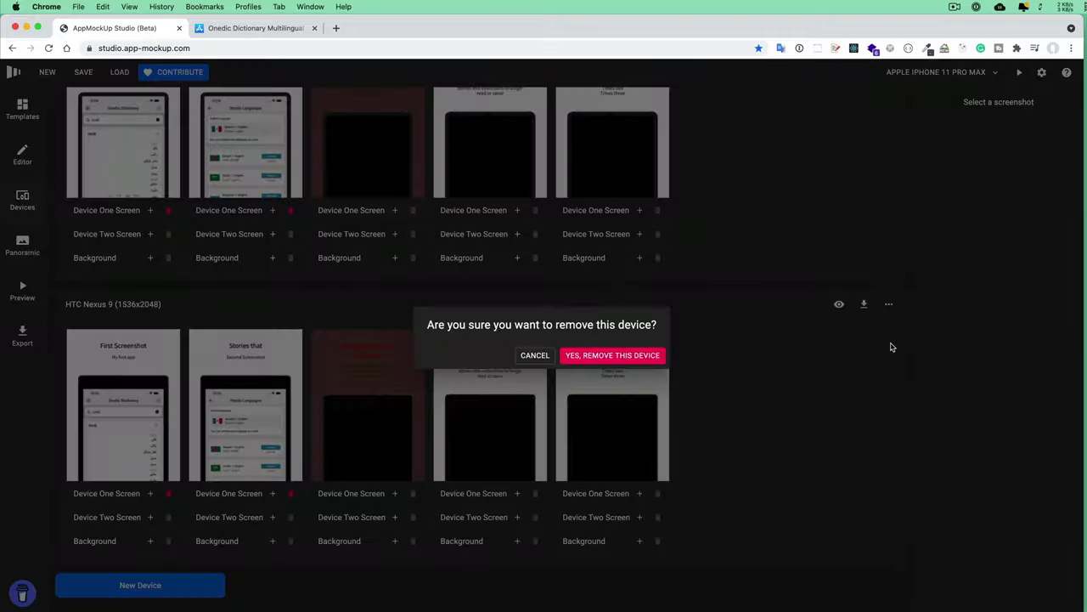
pyautogui.click(633, 357)
pyautogui.scroll(10, 442, 342)
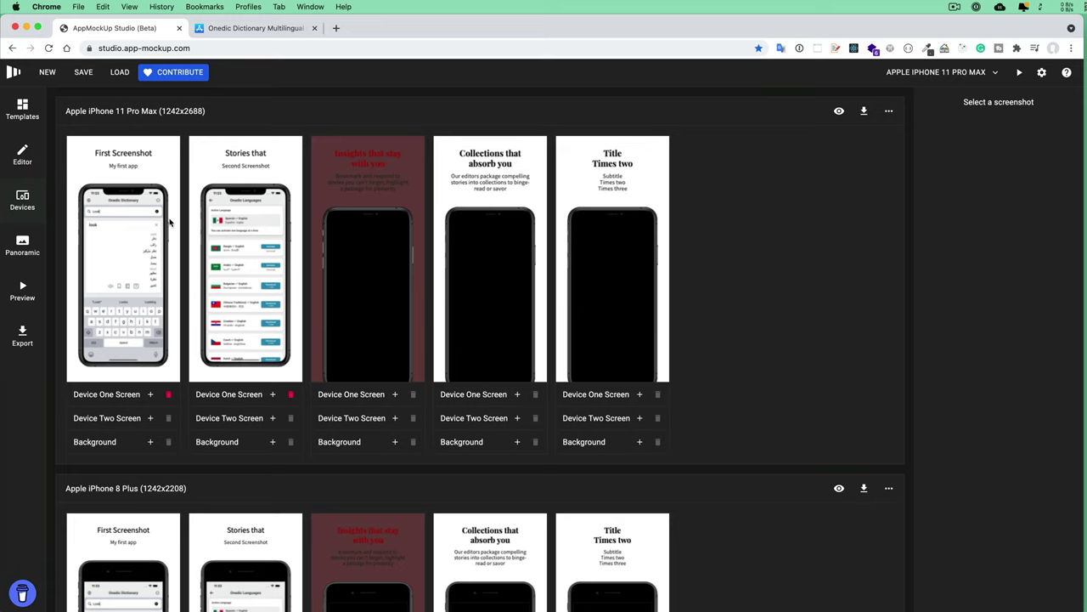
pyautogui.scroll(-4, 170, 223)
pyautogui.scroll(4, 236, 337)
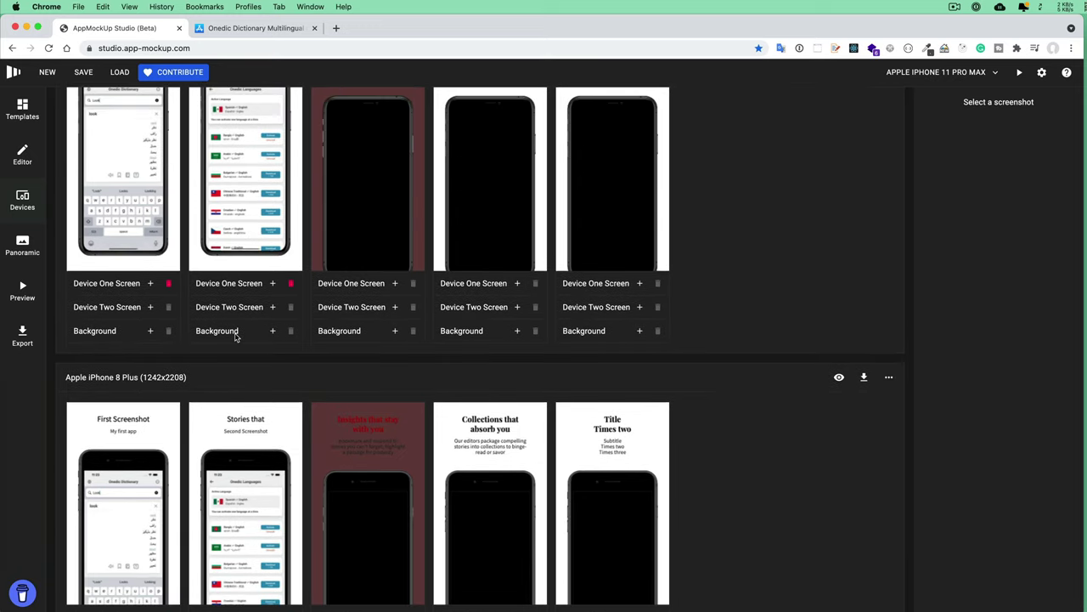
# Replace the app screen in the iPad Pro 13 Inch's first screenshot, for this device only, with an image from Version 2's iPad Pro 12.9 Inch folder
pyautogui.scroll(-12, 235, 338)
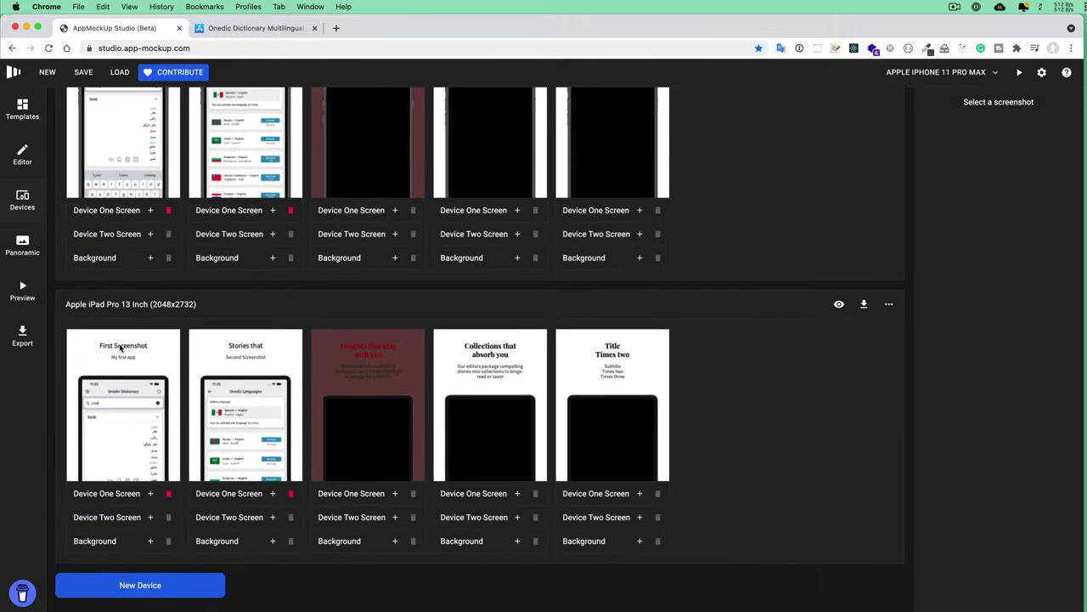
pyautogui.click(158, 433)
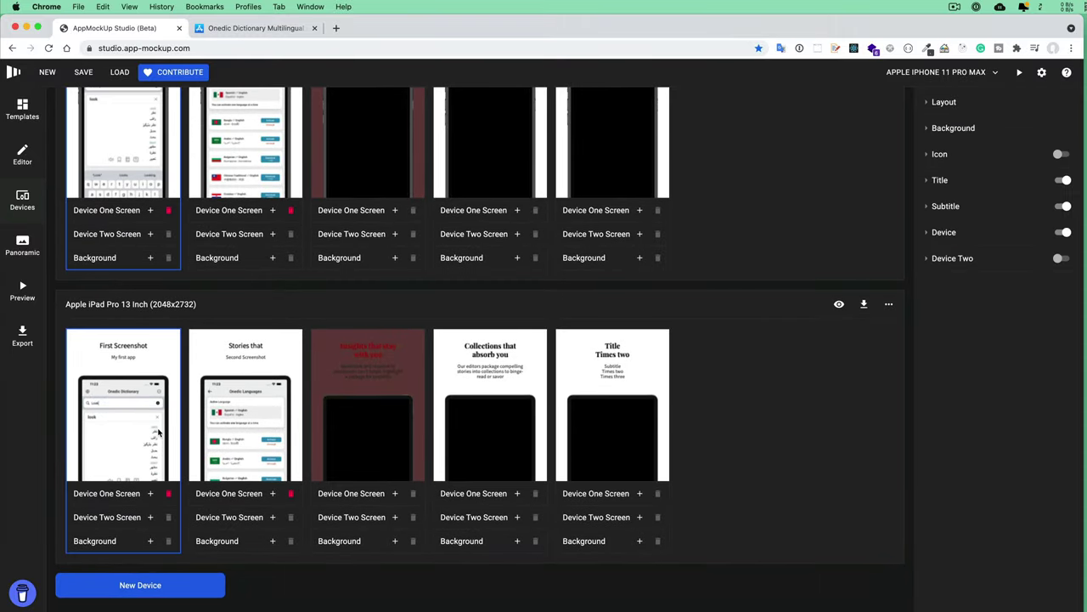
pyautogui.click(928, 234)
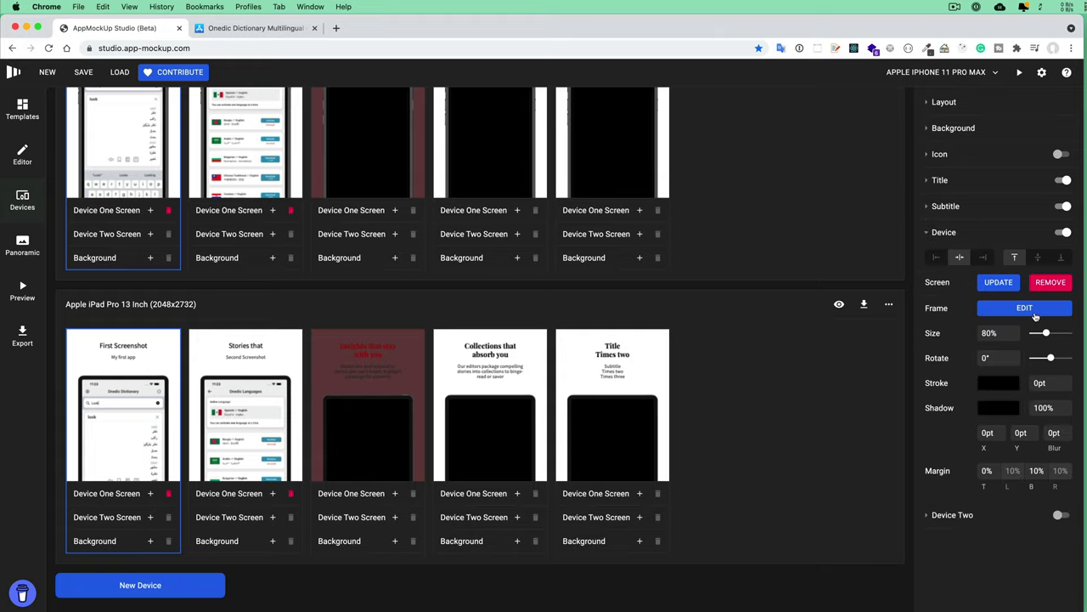
pyautogui.click(1000, 288)
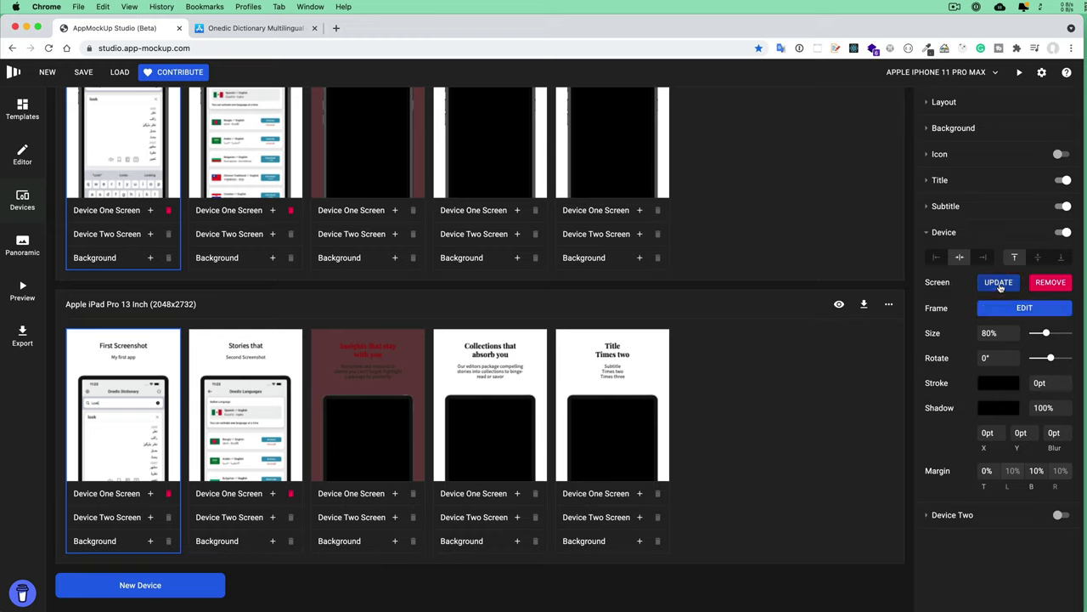
pyautogui.click(1000, 287)
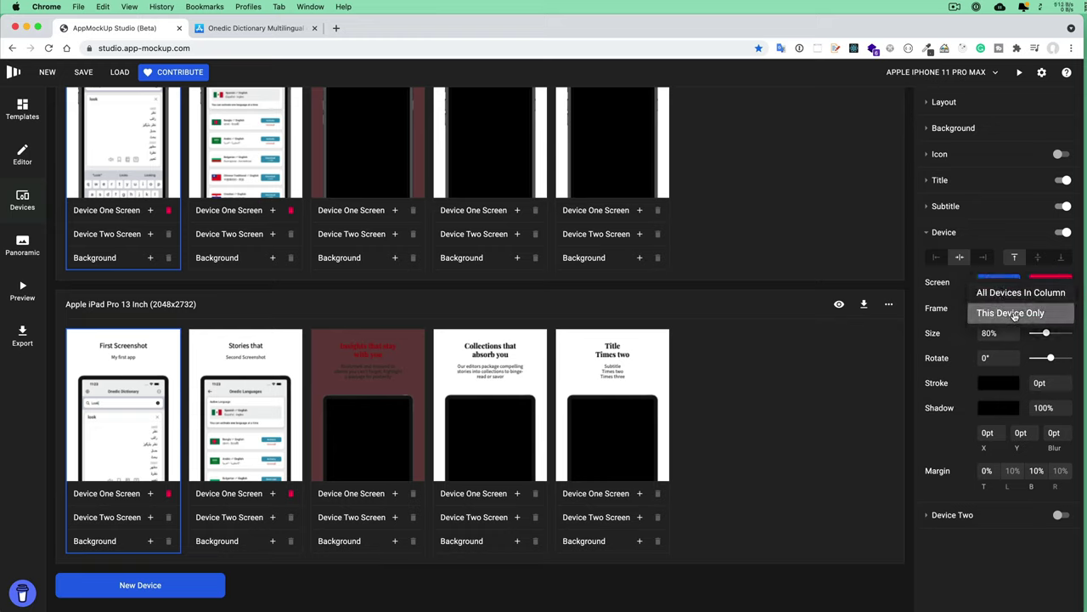
pyautogui.click(1013, 314)
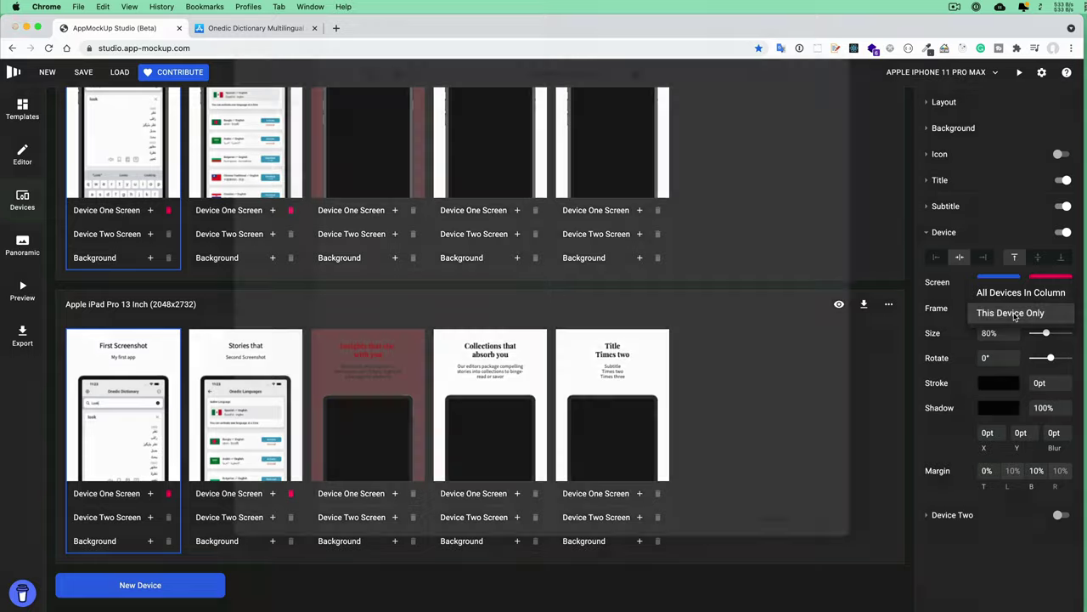
pyautogui.click(569, 95)
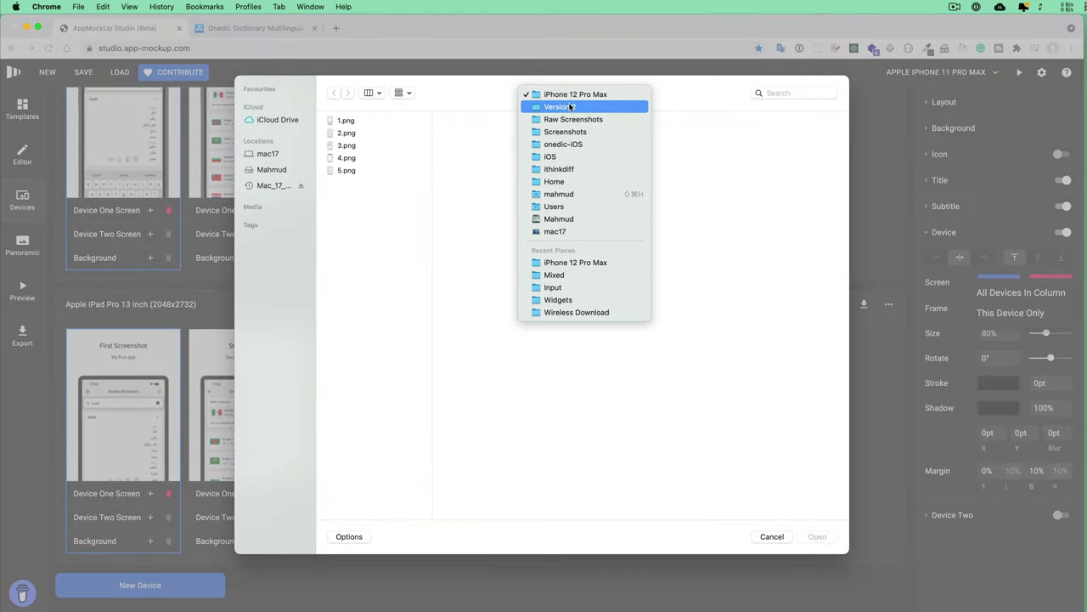
pyautogui.click(574, 107)
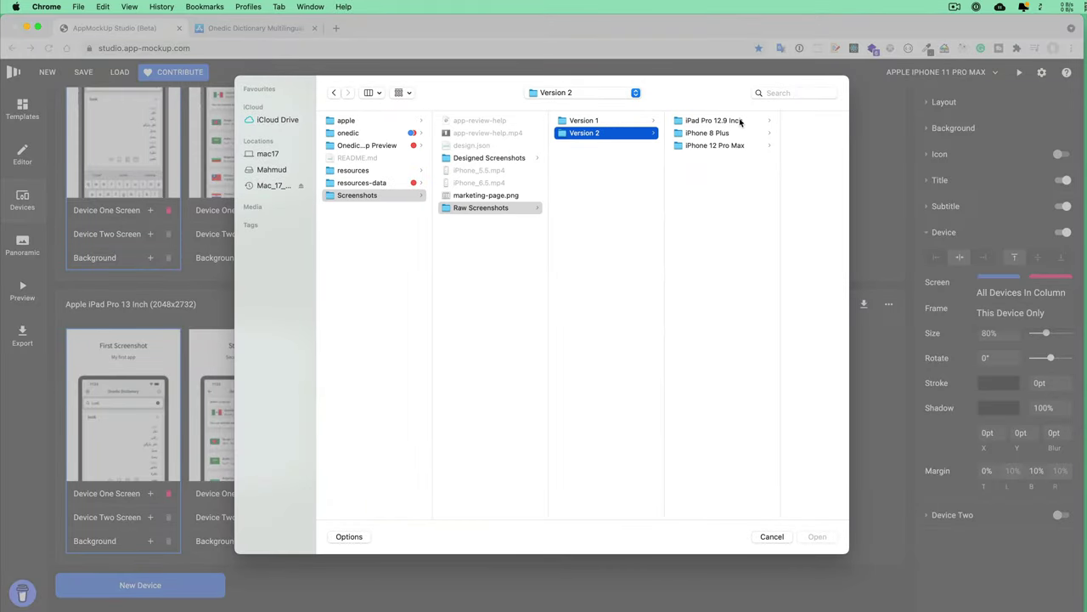
pyautogui.click(740, 122)
pyautogui.doubleClick(759, 124)
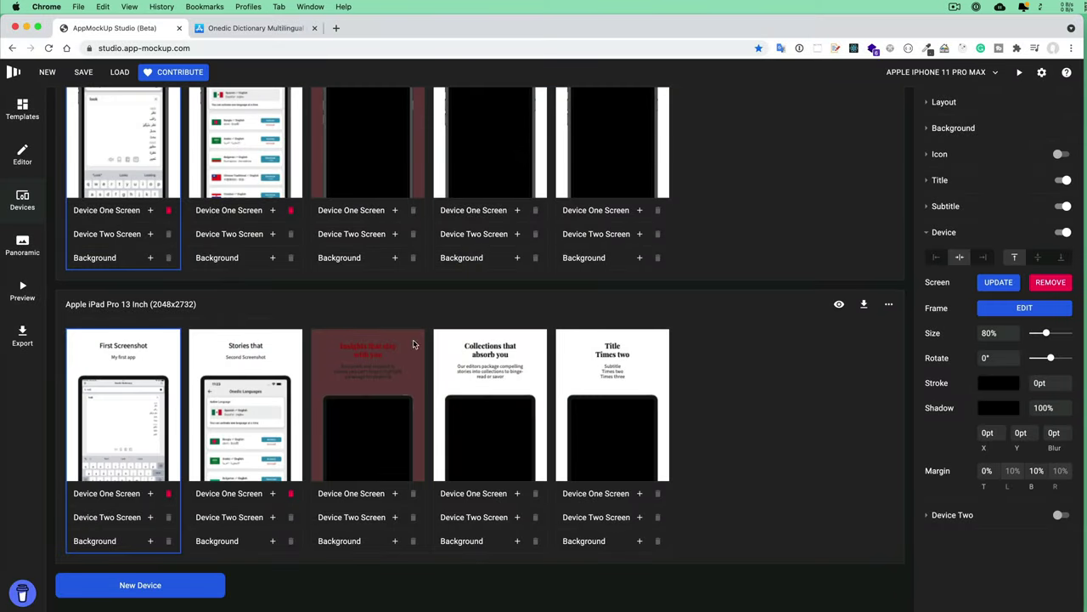
# Preview the screenshots in the simulated App Store listing and swipe to the second one
pyautogui.scroll(7, 416, 339)
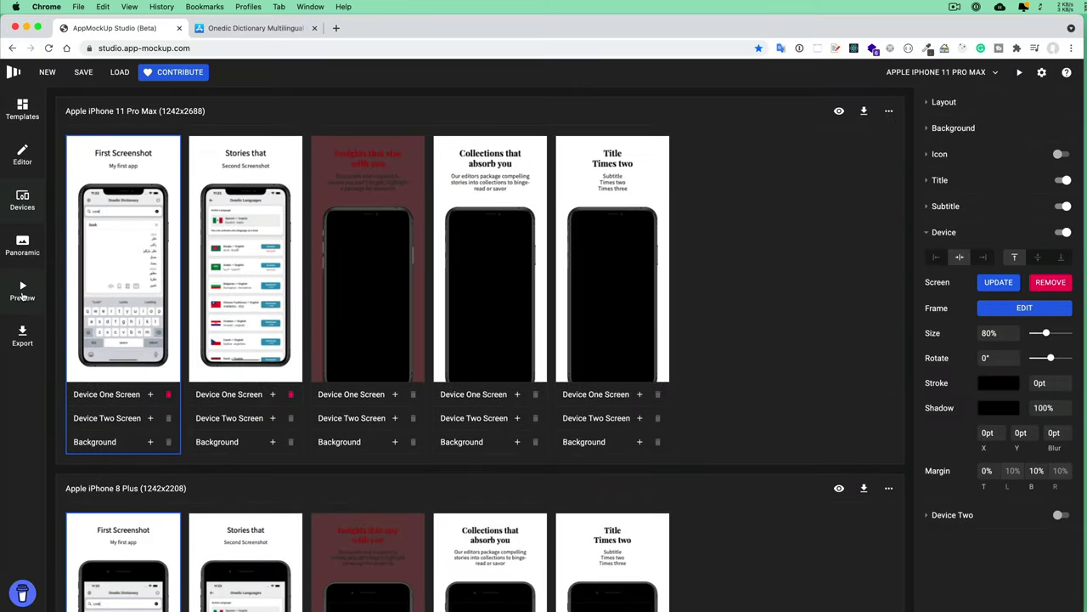
pyautogui.click(22, 293)
pyautogui.moveTo(699, 338); pyautogui.dragTo(603, 344)
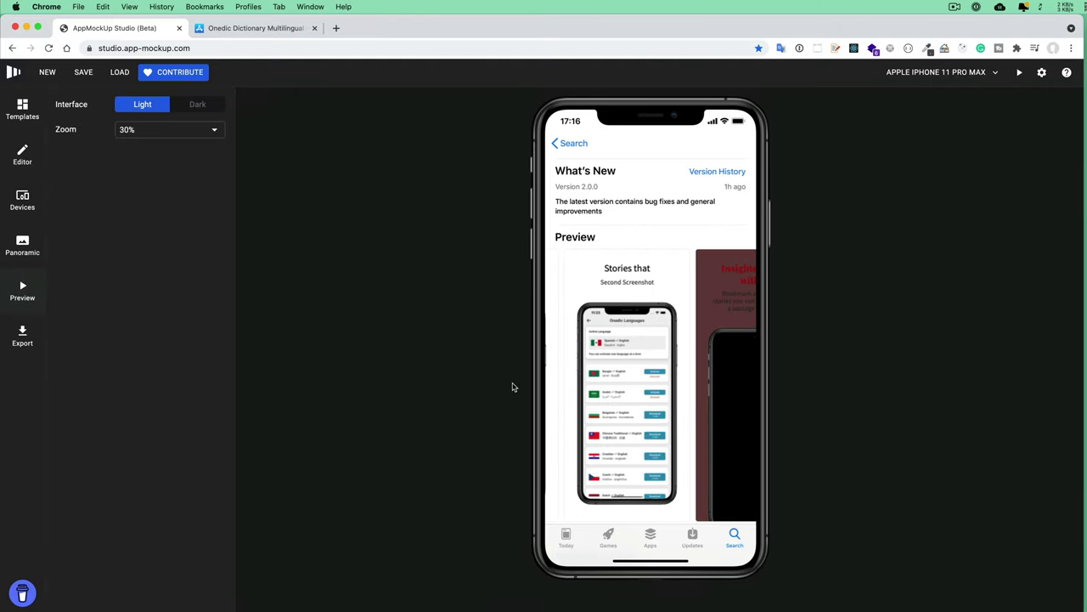
# Export the project's screenshots and extract the downloaded AppMockUp Screenshots.zip in Finder
pyautogui.click(28, 337)
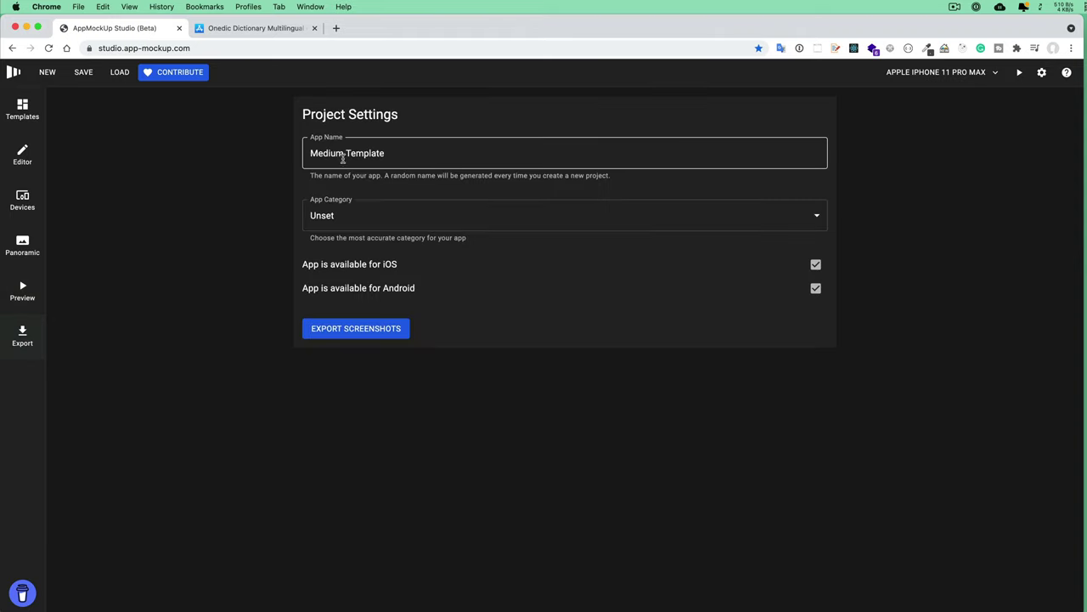
pyautogui.click(370, 330)
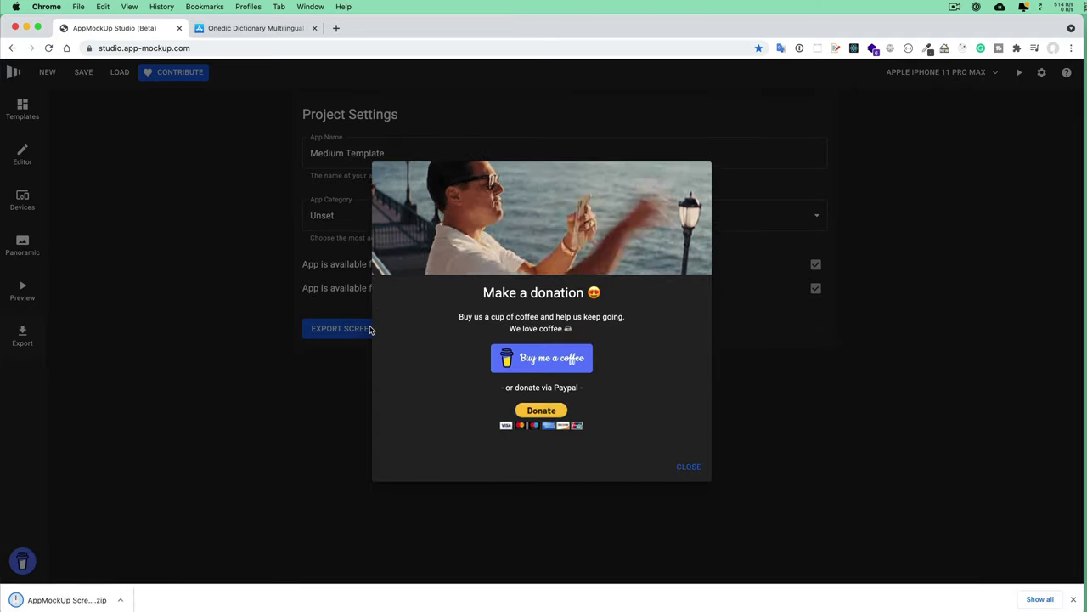
pyautogui.click(118, 603)
pyautogui.click(149, 605)
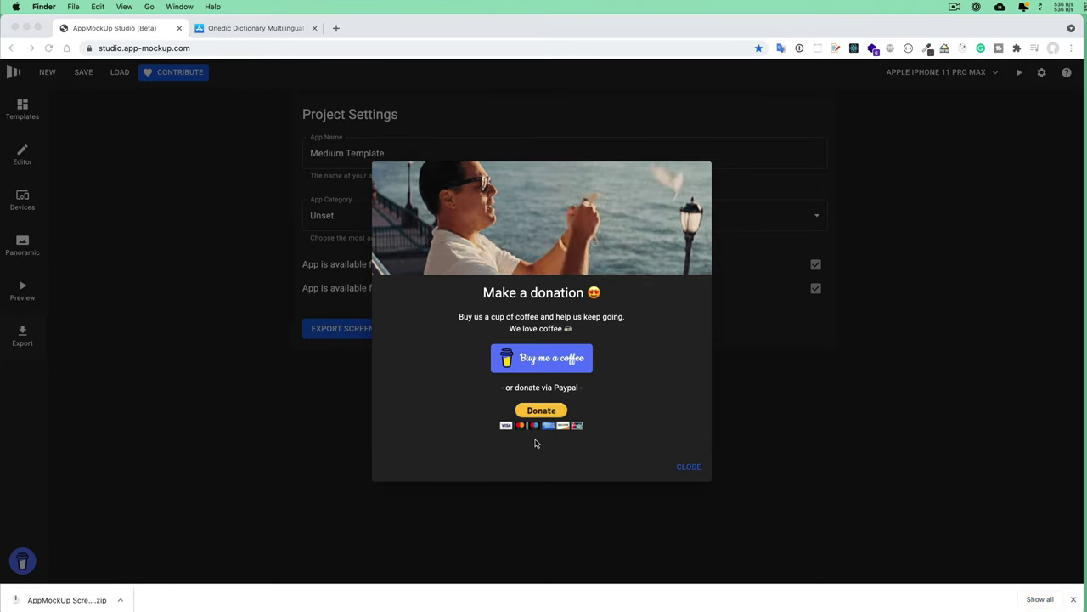
pyautogui.moveTo(799, 412); pyautogui.dragTo(608, 255)
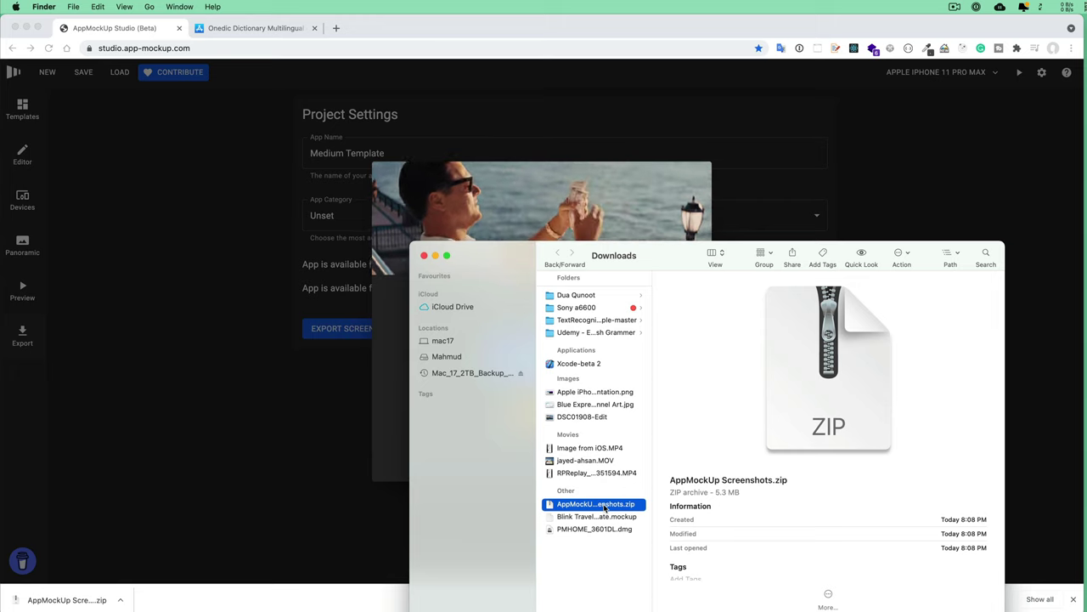
pyautogui.doubleClick(605, 505)
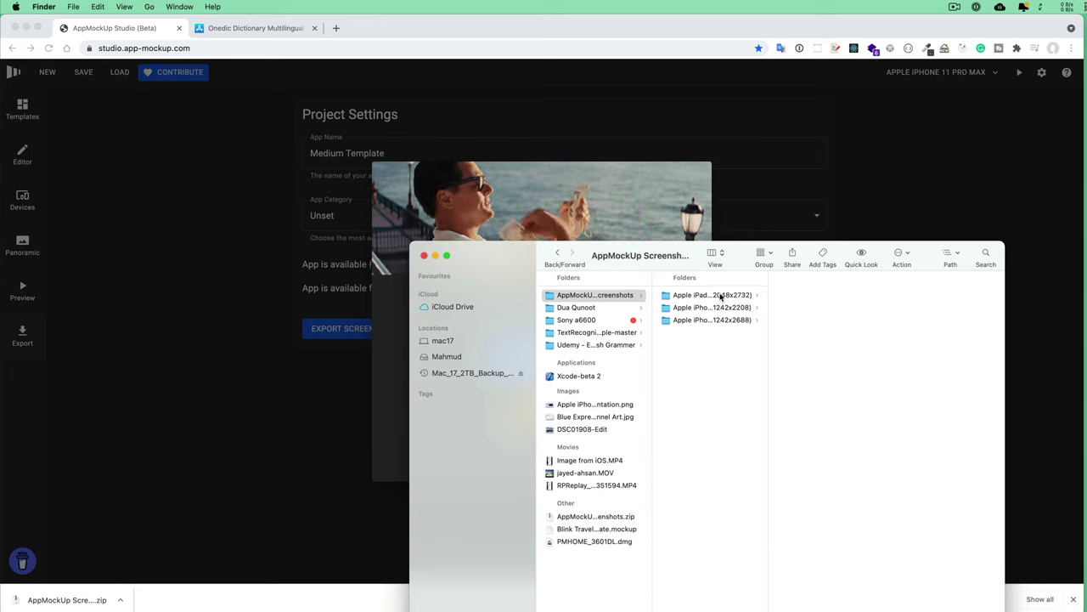
# Inspect the exported images in the iPad Pro, iPhone 8 Plus and iPhone 11 Pro Max folders, and switch back to Chrome
pyautogui.click(720, 296)
pyautogui.click(818, 297)
pyautogui.click(706, 309)
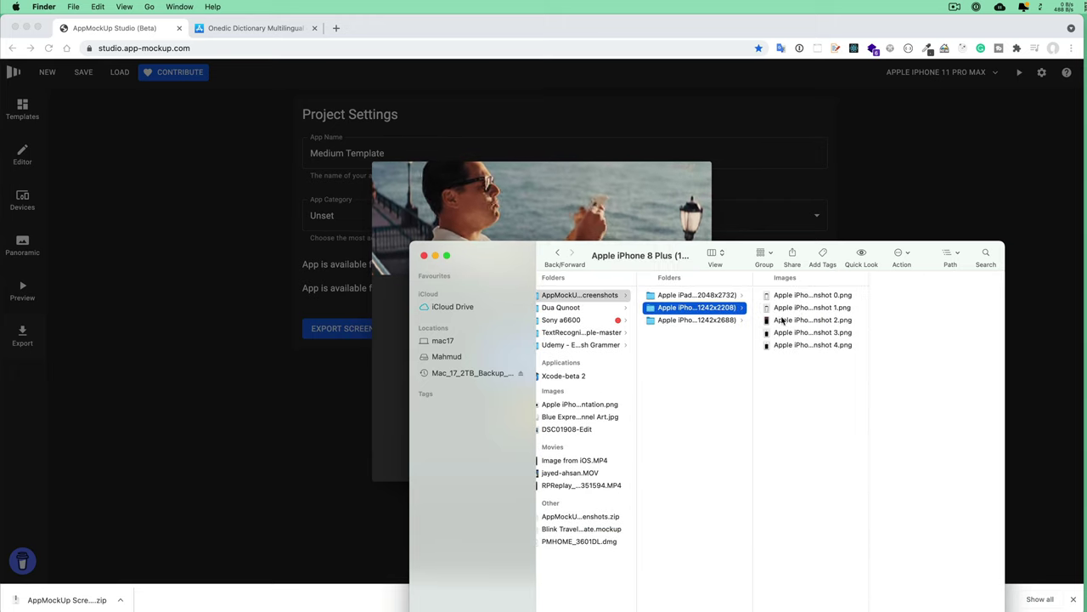
pyautogui.click(803, 307)
pyautogui.click(693, 320)
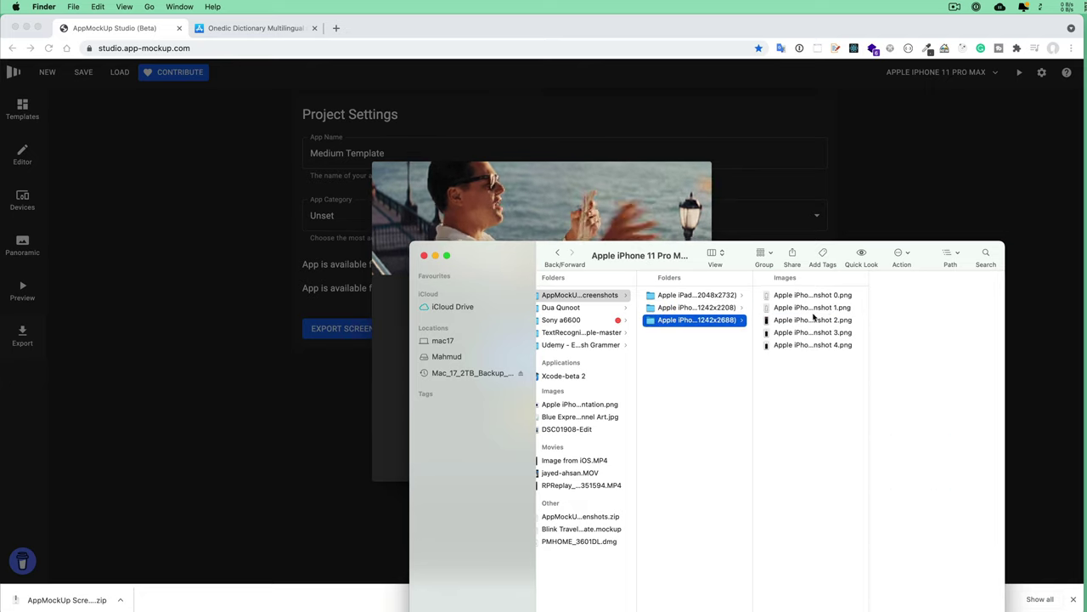
pyautogui.click(812, 307)
pyautogui.click(891, 194)
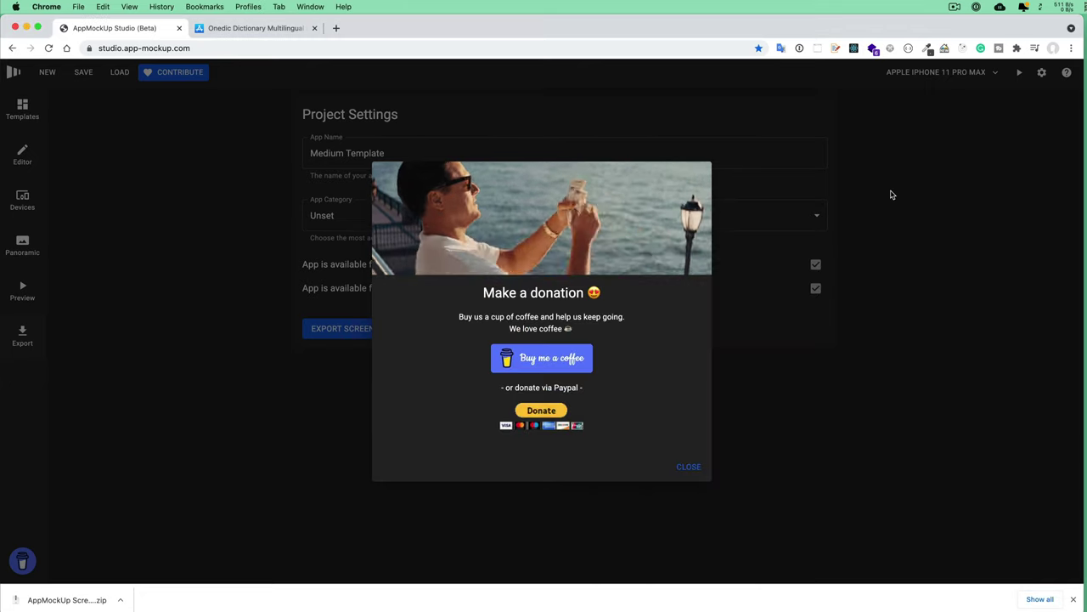
# Dismiss the donation dialog and browse the template gallery for other available screenshot designs
pyautogui.click(687, 468)
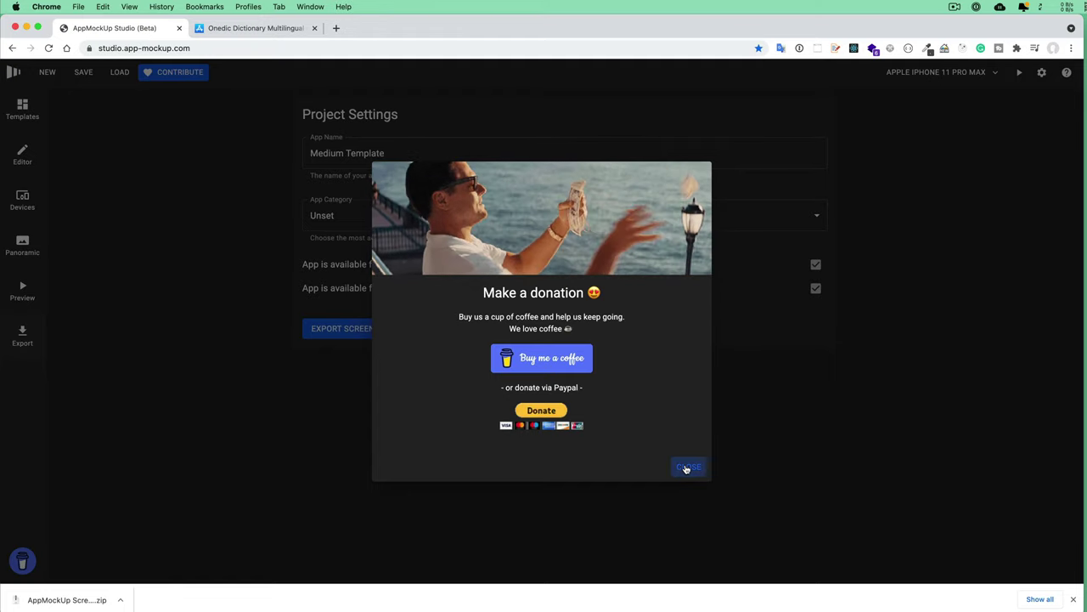
pyautogui.click(26, 113)
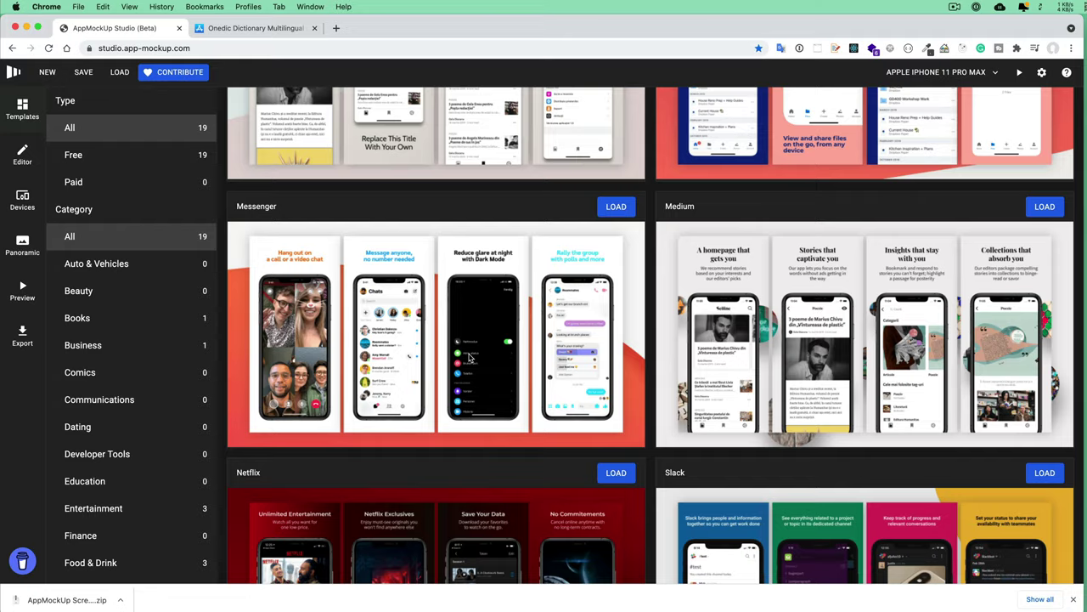
pyautogui.scroll(10, 467, 357)
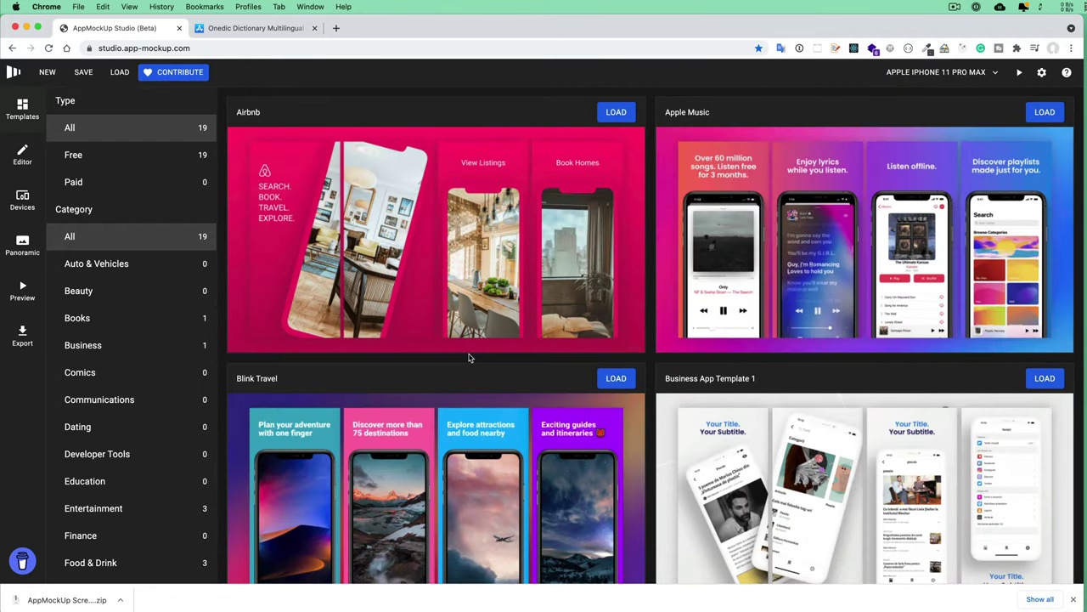
pyautogui.scroll(-3, 468, 357)
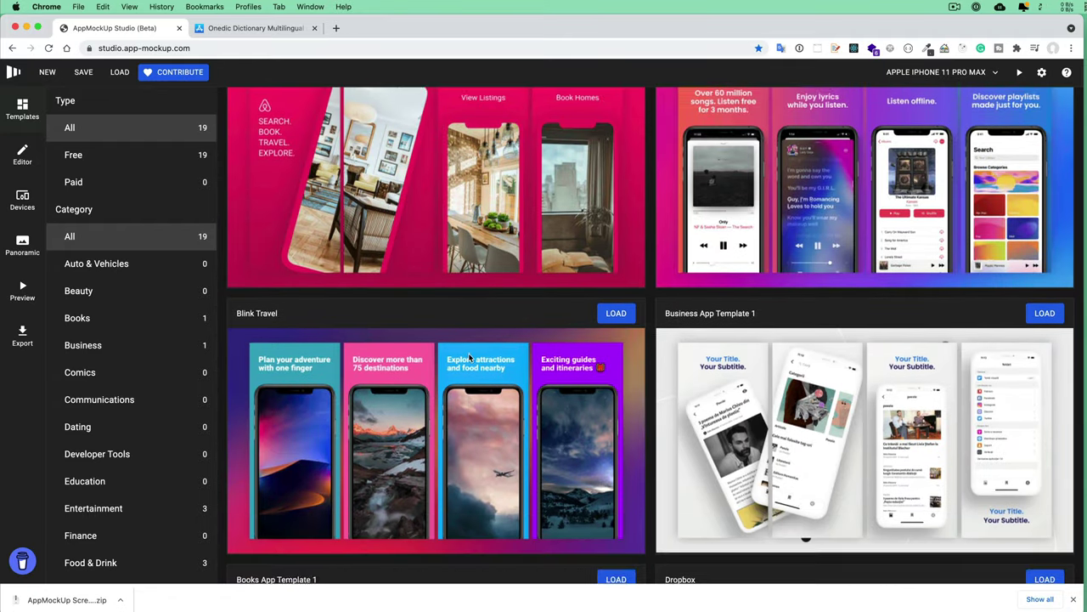
pyautogui.scroll(-1, 468, 358)
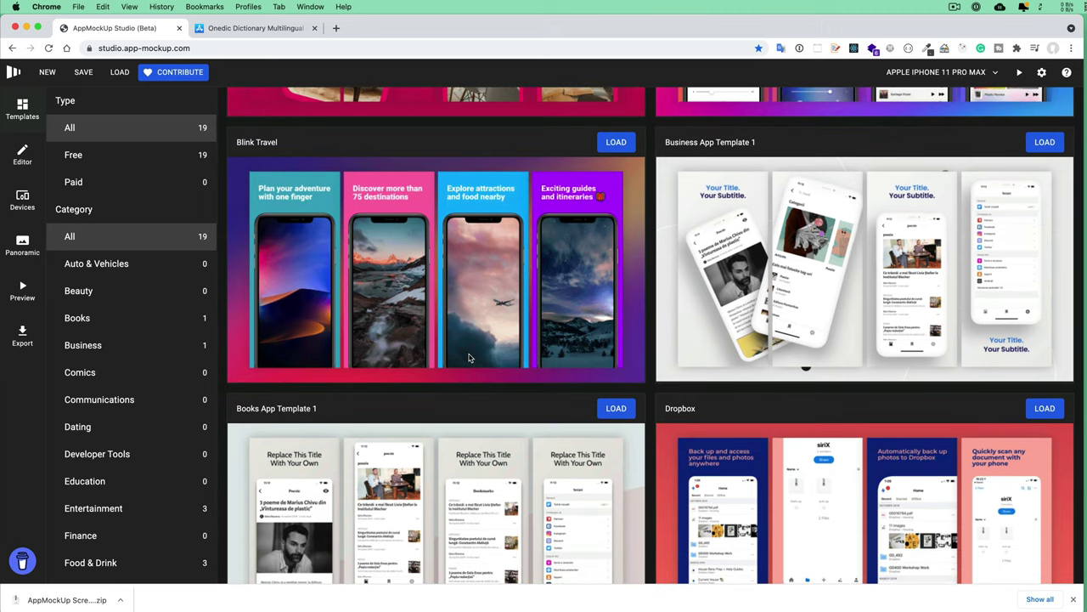
pyautogui.scroll(-3, 468, 358)
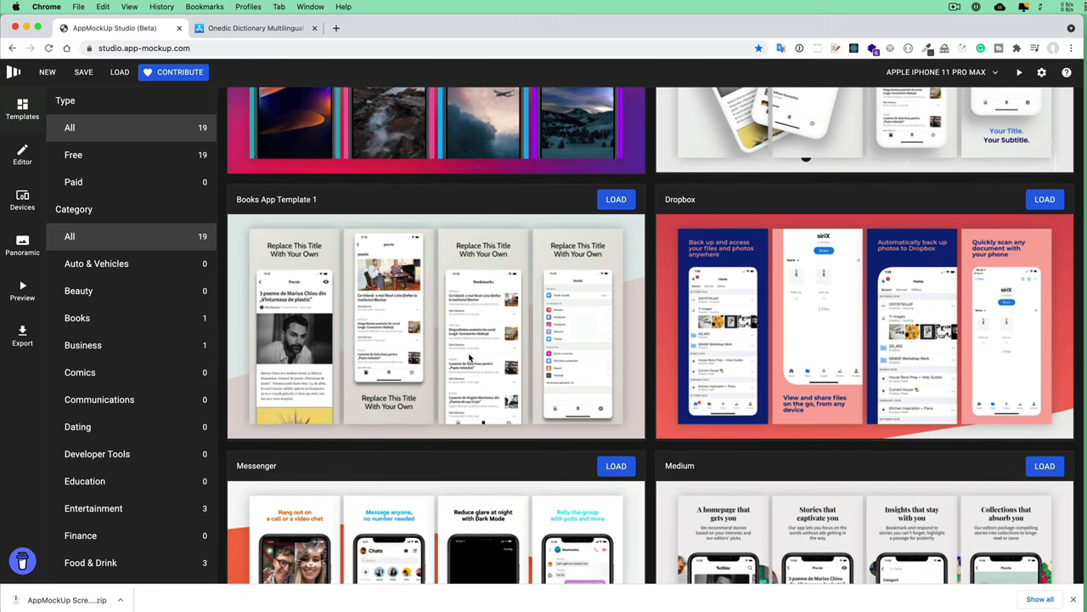
pyautogui.scroll(-2, 470, 358)
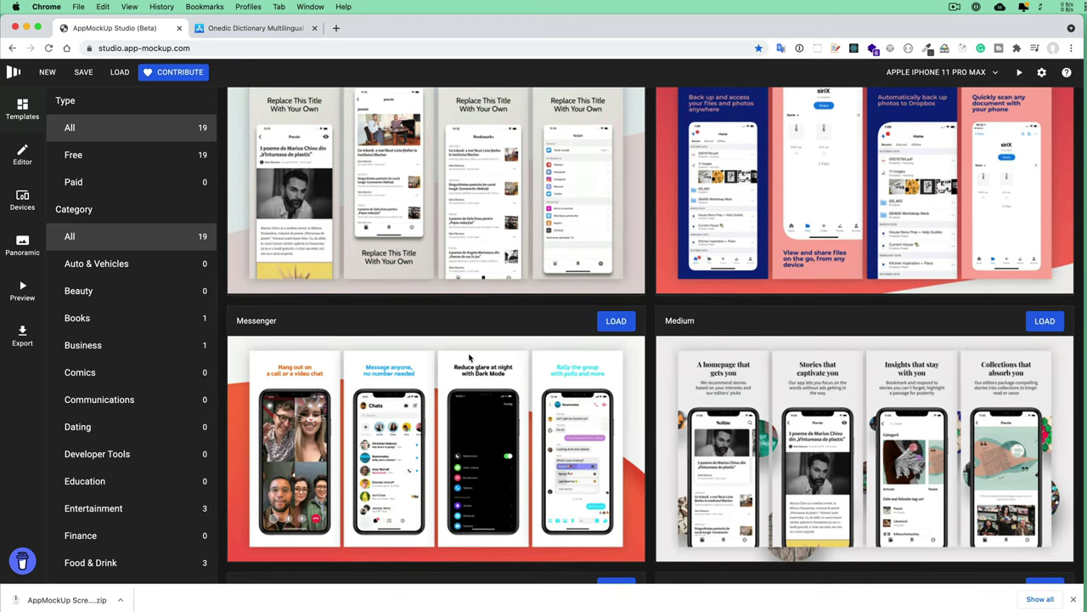
pyautogui.scroll(-3, 468, 358)
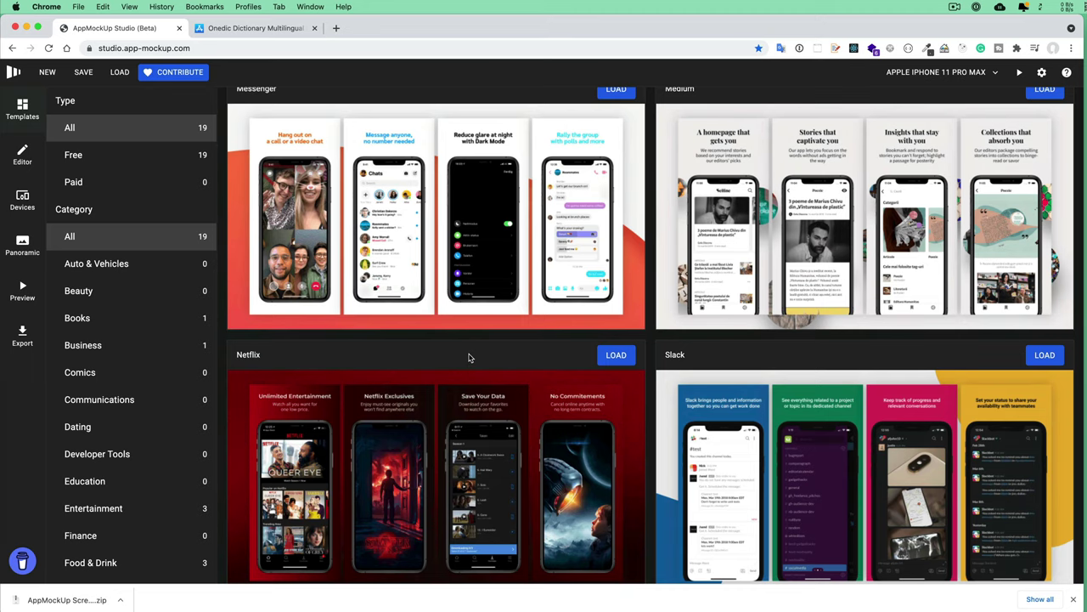
pyautogui.scroll(10, 468, 358)
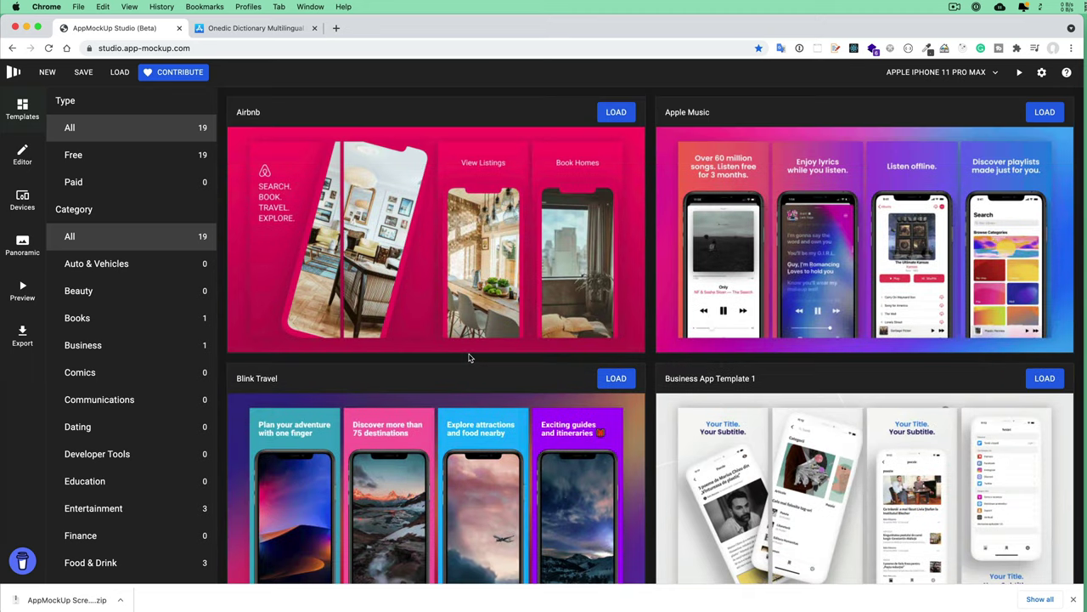